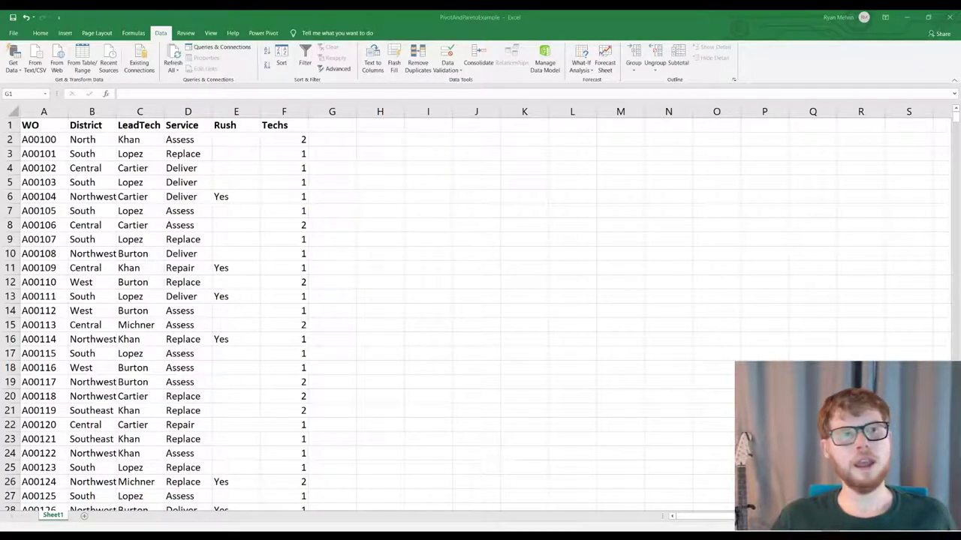
- Review the work-order table's column headers from WO through Techs, and the entries in the Rush column
key(ctrl+space)
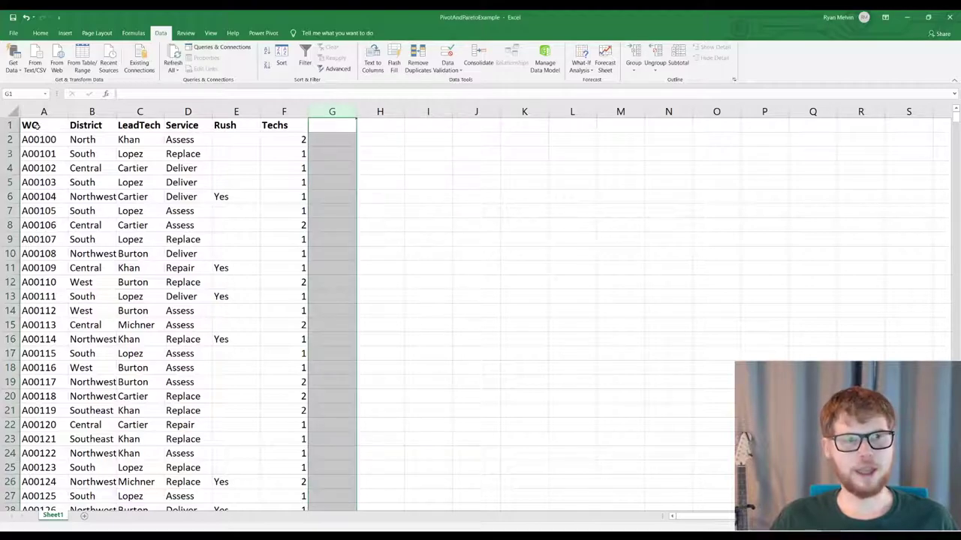
click(35, 125)
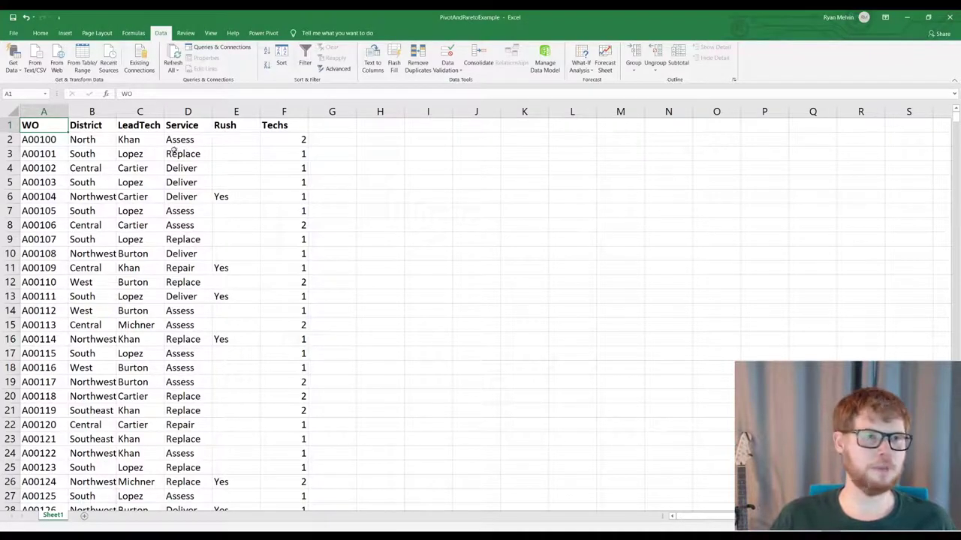
click(84, 126)
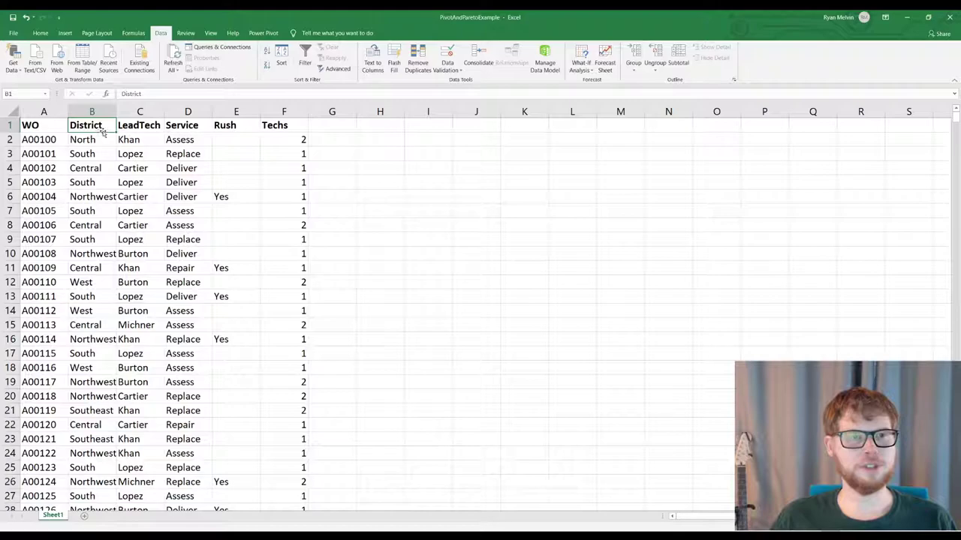
click(131, 127)
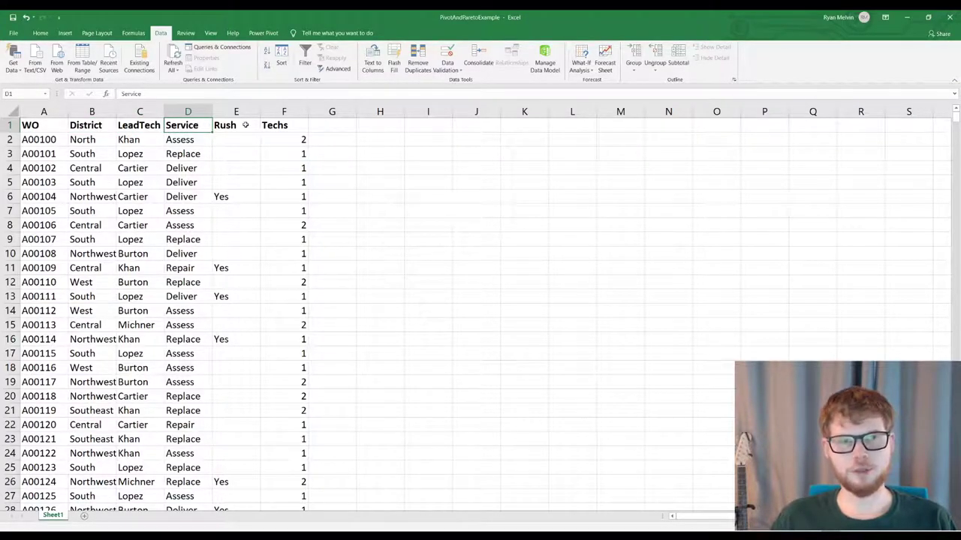
click(241, 125)
click(284, 126)
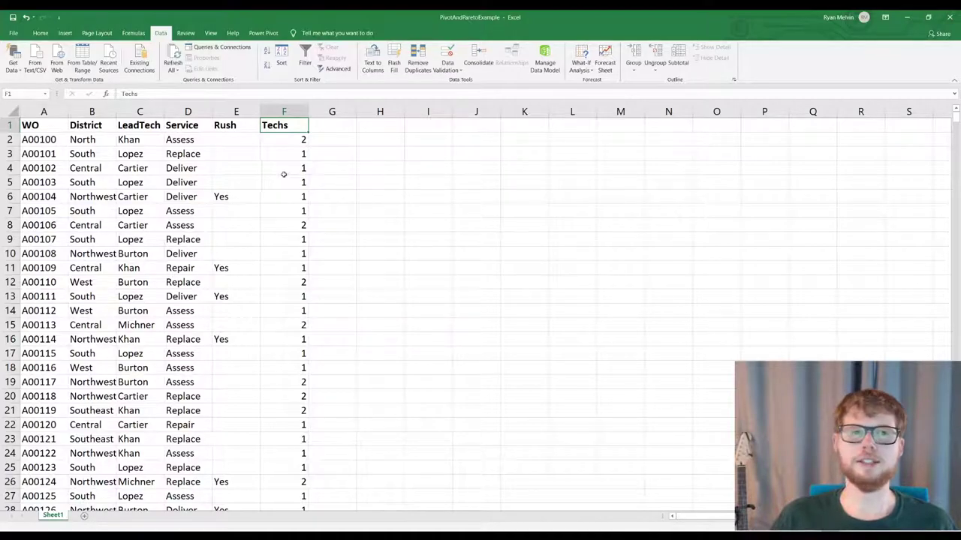
click(226, 112)
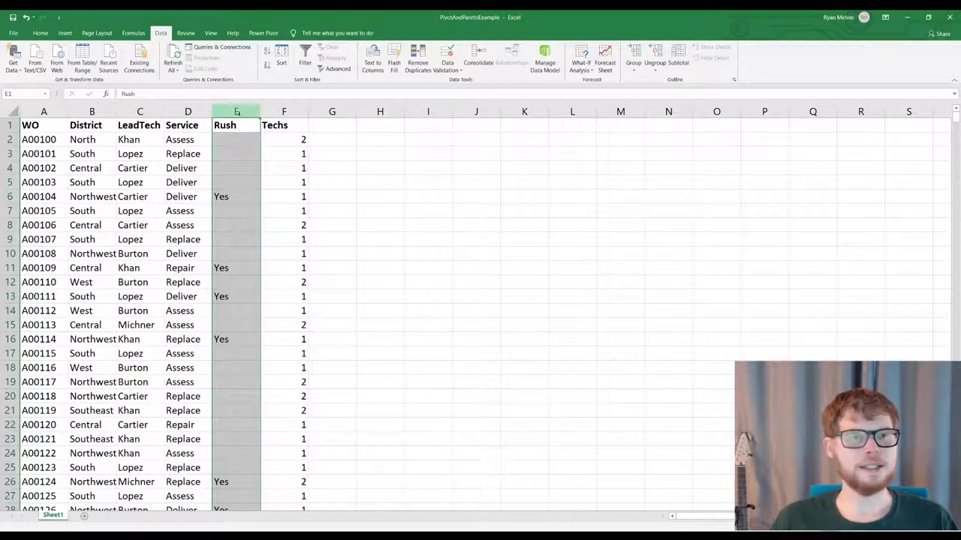
- Add the header RushBinary in cell G1, beside the Techs column
click(322, 127)
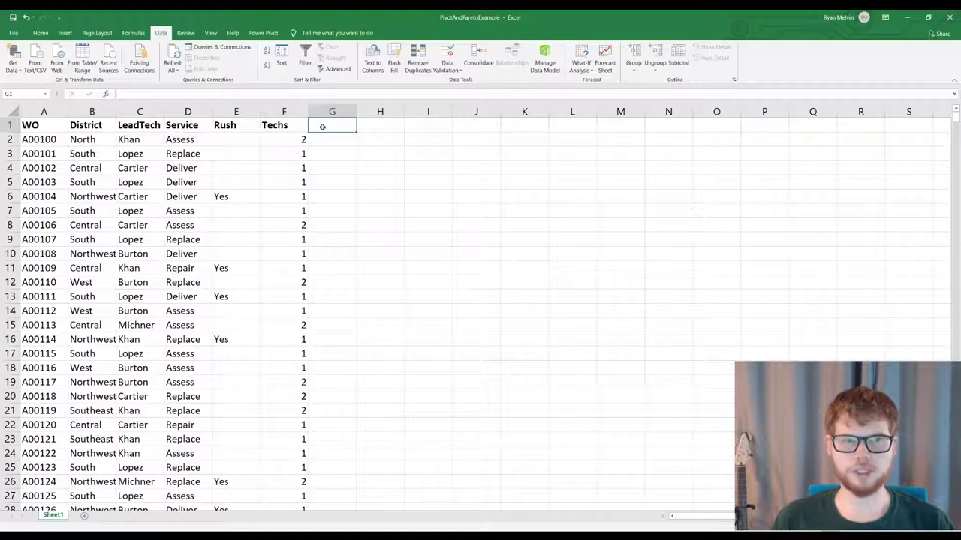
text(Ru)
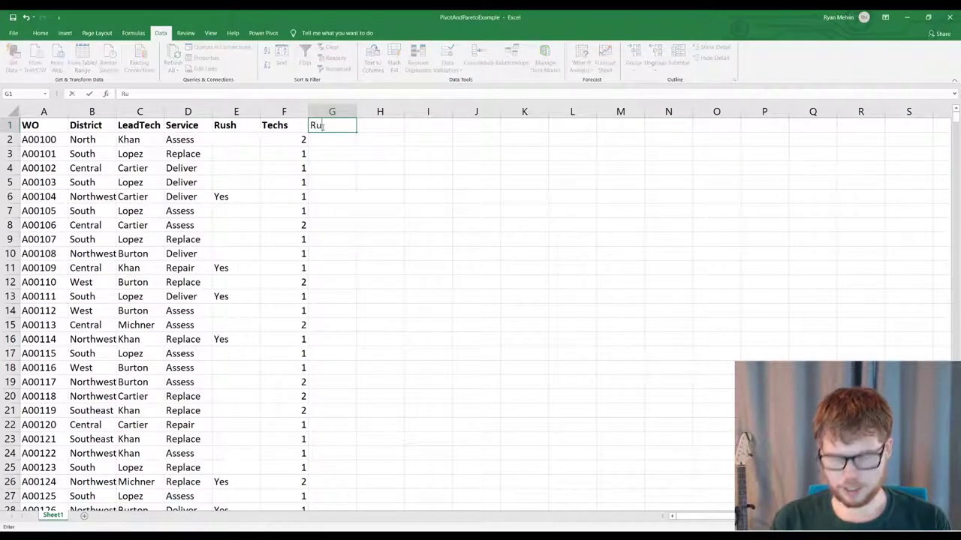
text(shBinary)
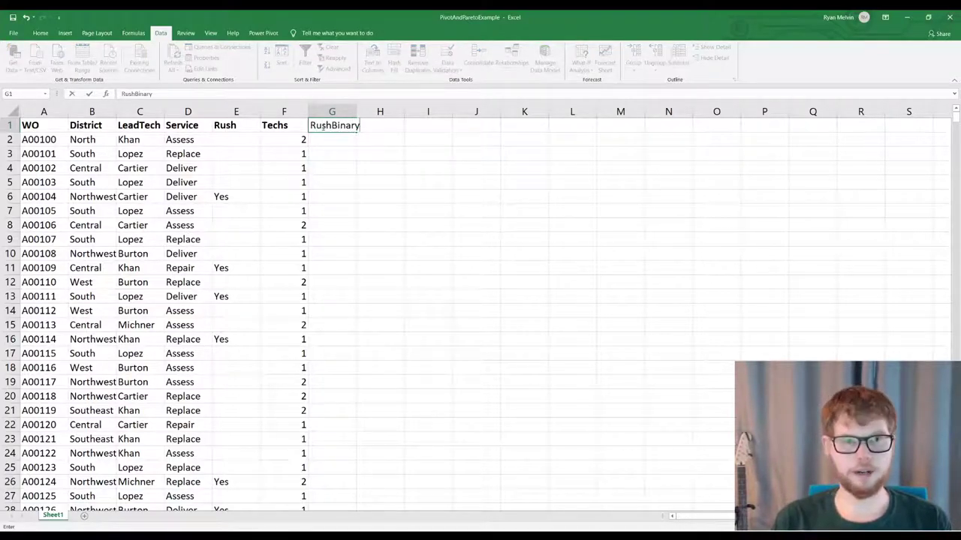
key(Return)
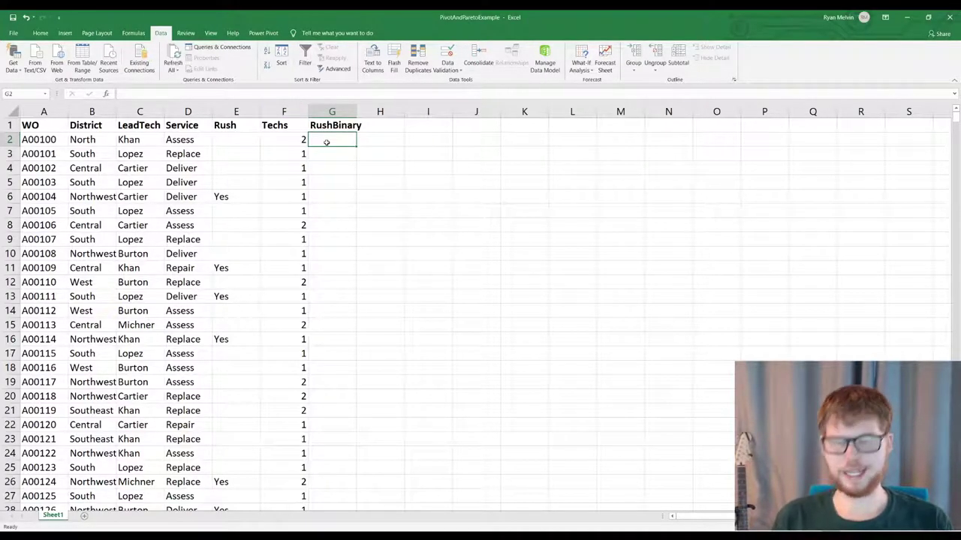
- Write an EXACT formula in G2 that compares the text Yes with the Rush value in E2
text(=Ex)
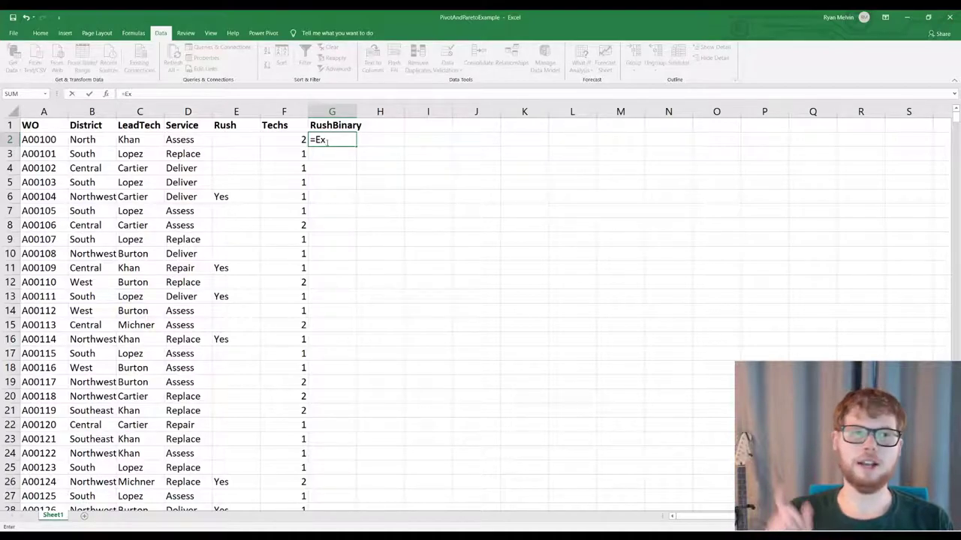
key(Tab)
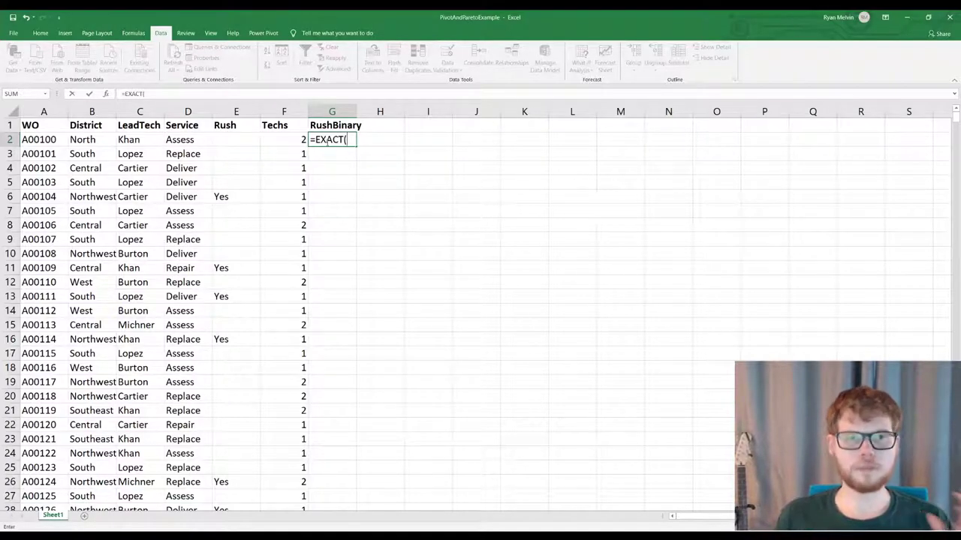
text("Y)
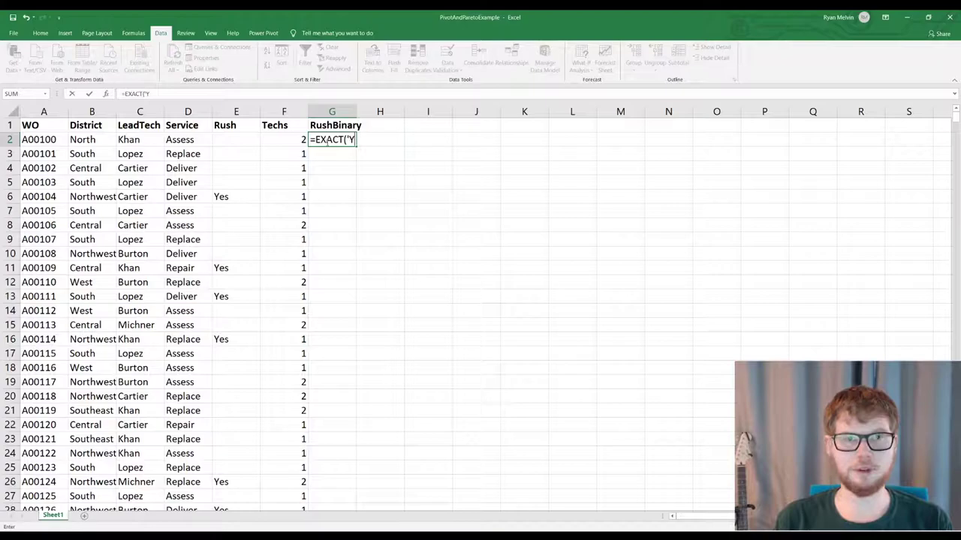
text(es")
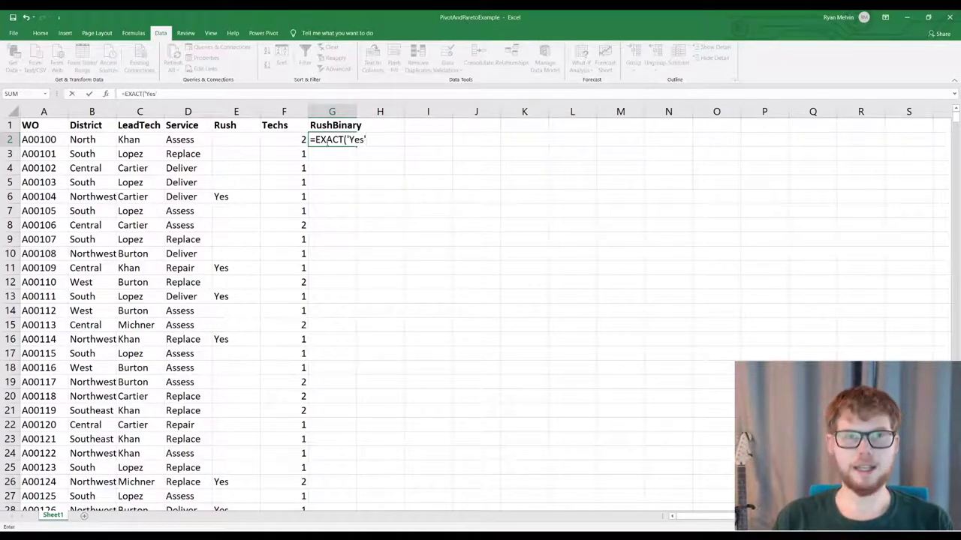
text(,)
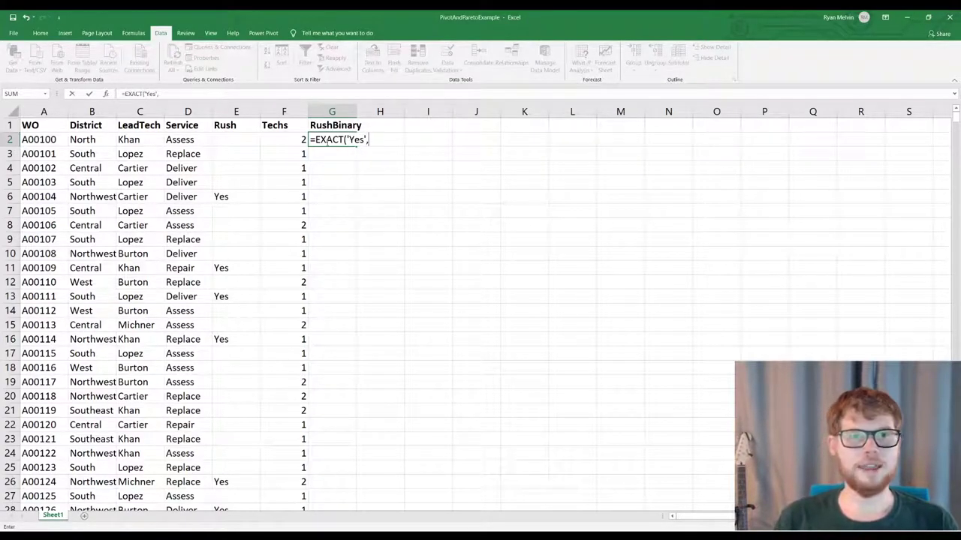
click(231, 140)
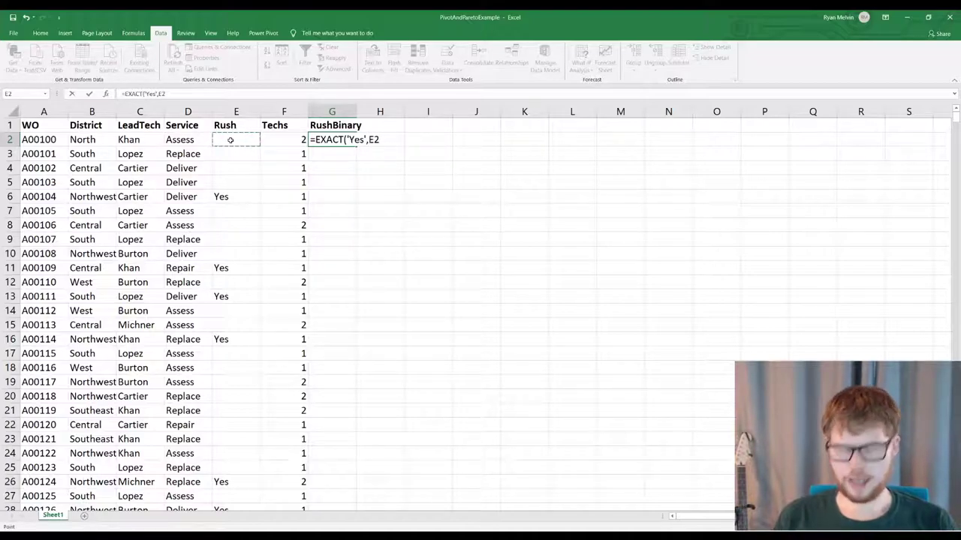
text())
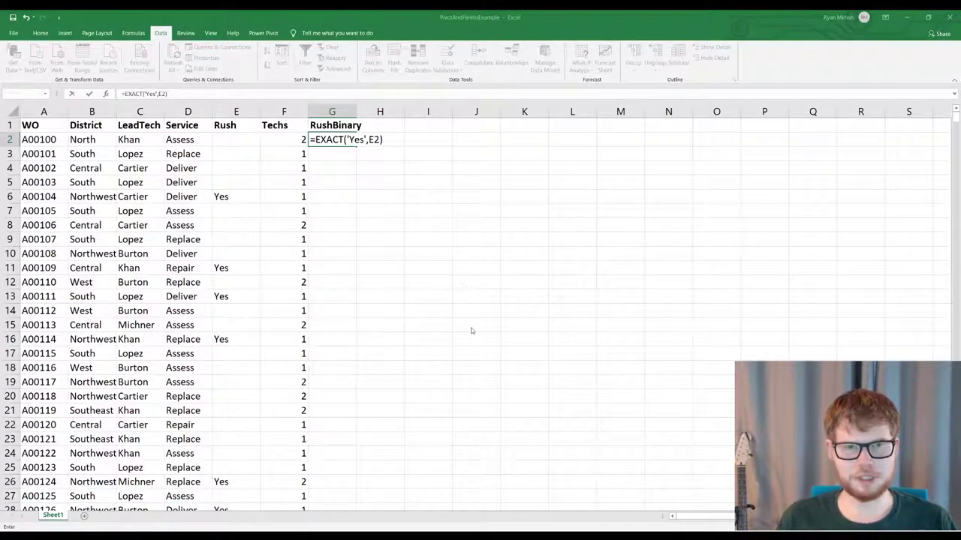
- Correct the quotation marks around Yes so that the G2 formula is =EXACT("Yes",E2), and commit it
click(348, 140)
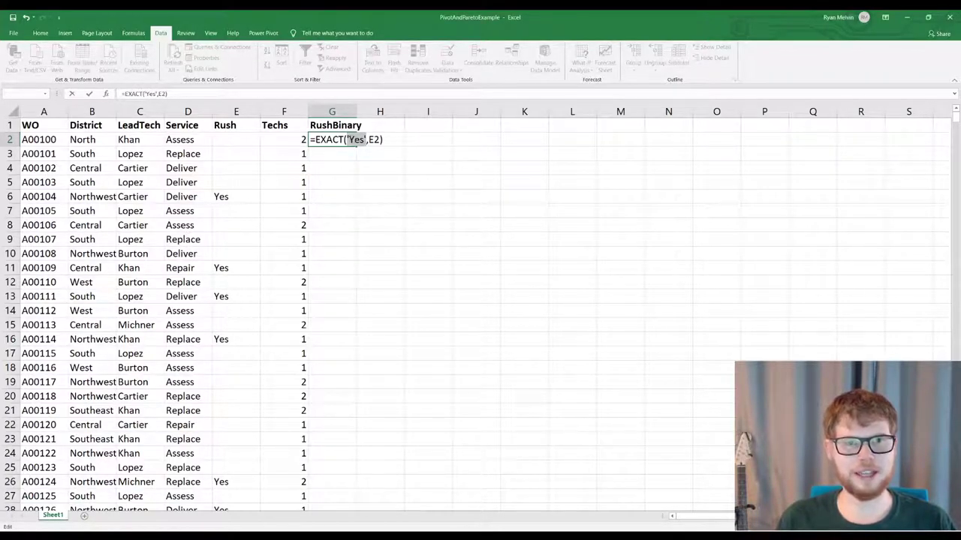
key(BackSpace)
text(")
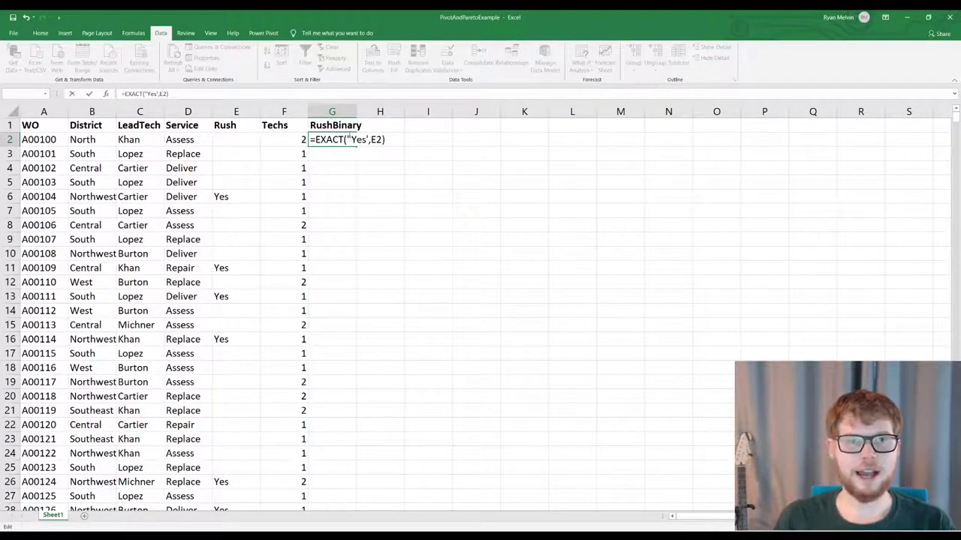
key(BackSpace)
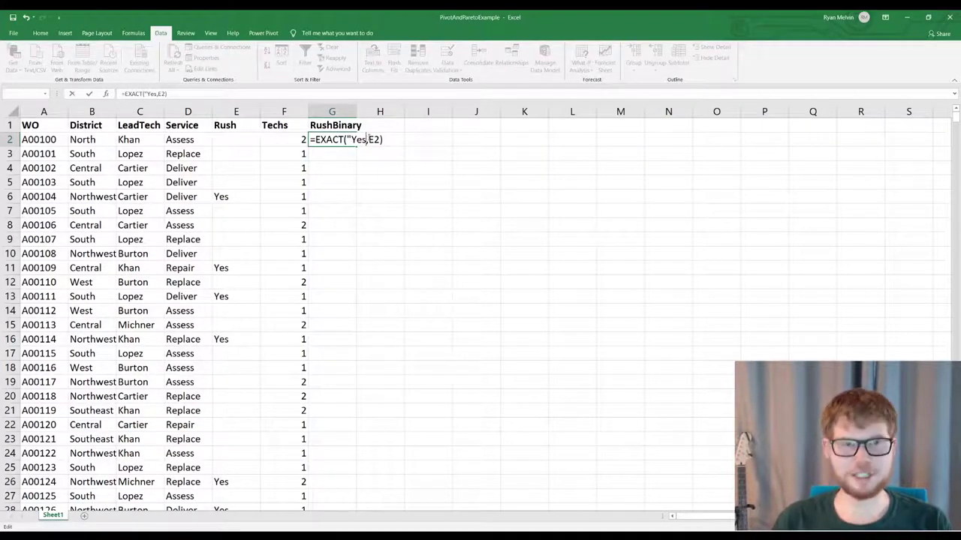
text(")
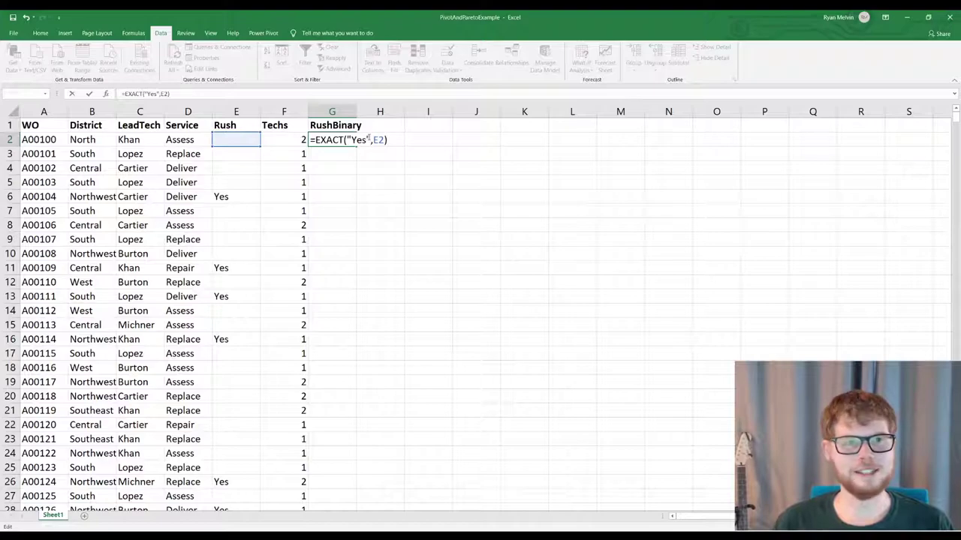
key(Return)
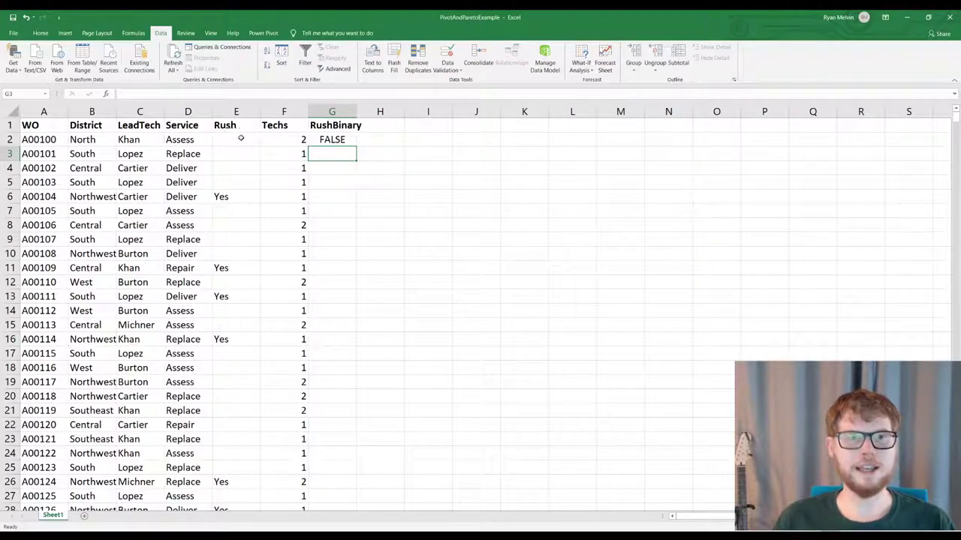
- Multiply the formula in G2 by 1, giving =EXACT("Yes",E2)*1, and fill it down the whole RushBinary column
click(342, 139)
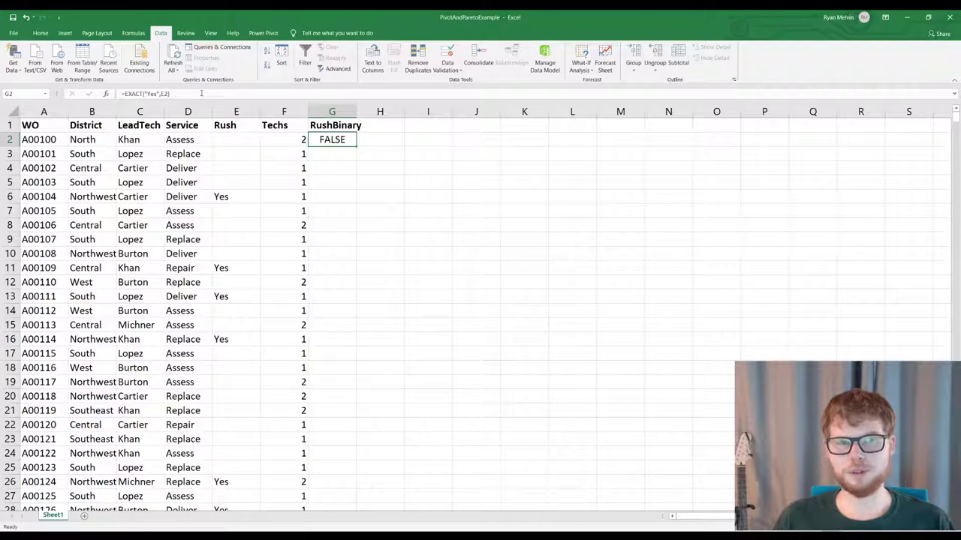
click(201, 93)
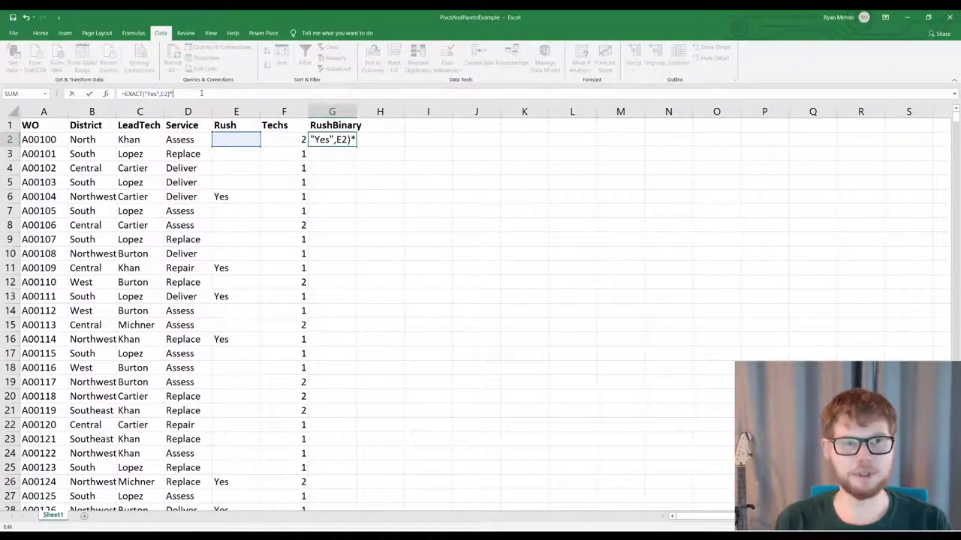
text(1)
key(Return)
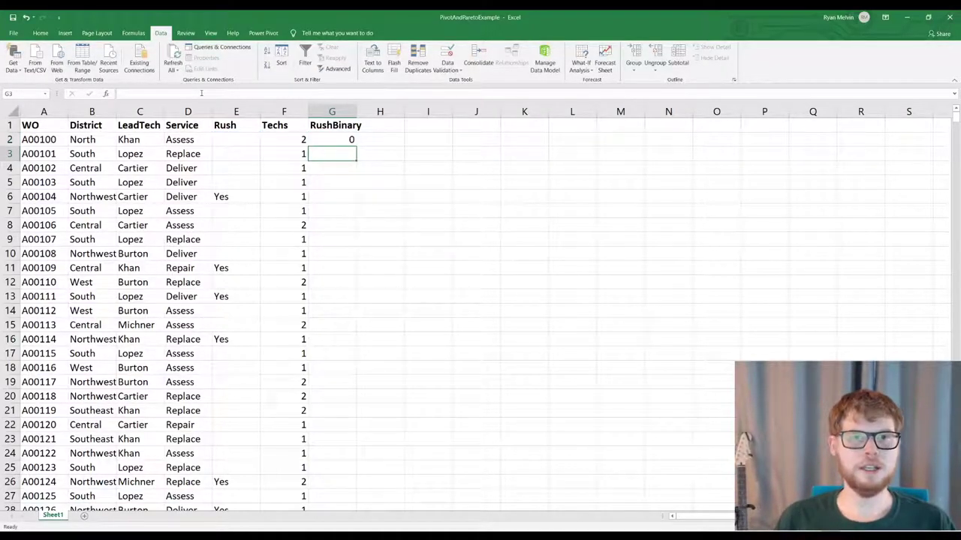
click(326, 138)
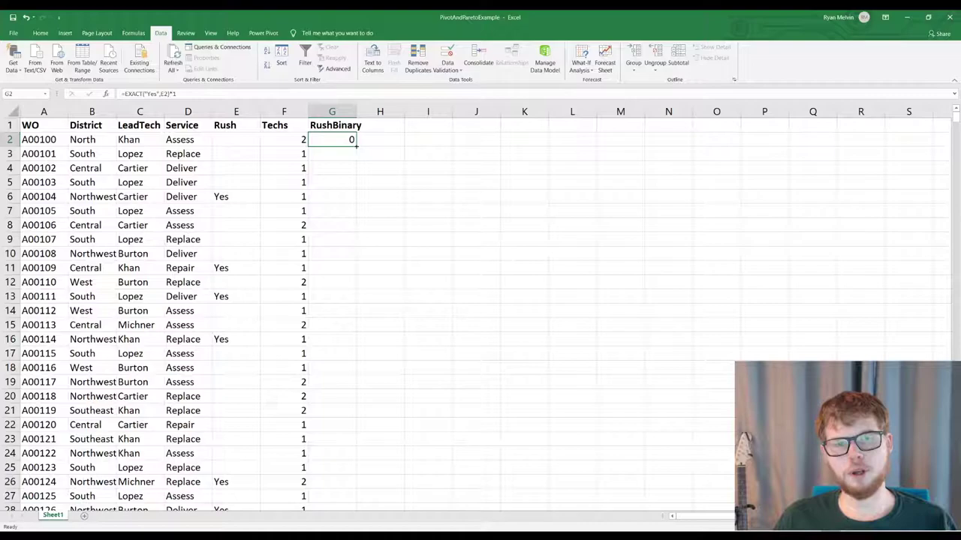
double_click(356, 147)
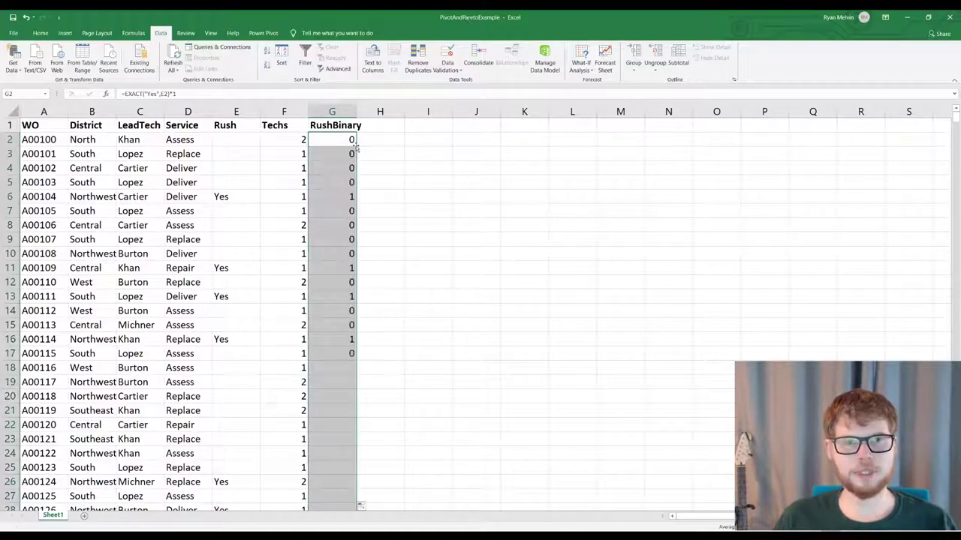
- Check the RushBinary formulas down to the last data row, comparing them with the Rush entries, and return to the header
click(346, 139)
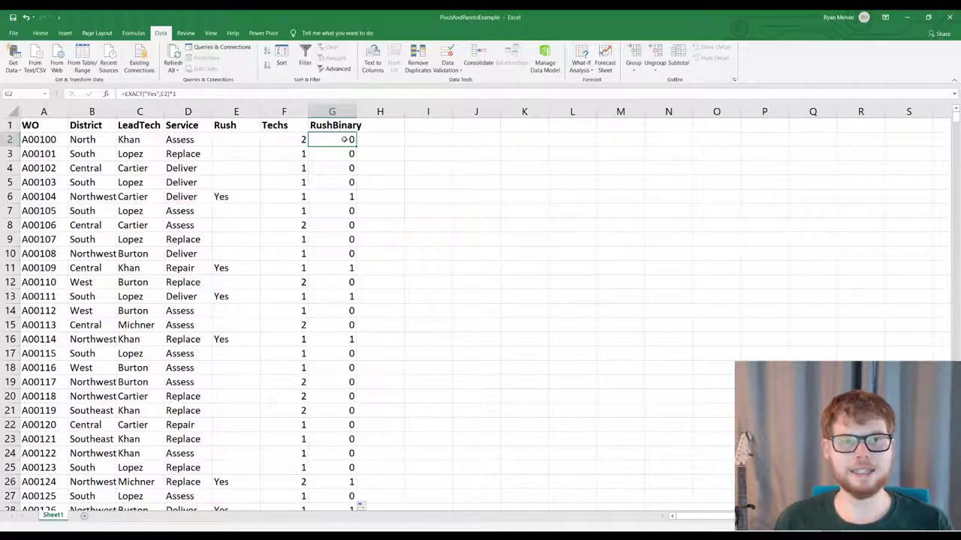
key(ctrl+Down)
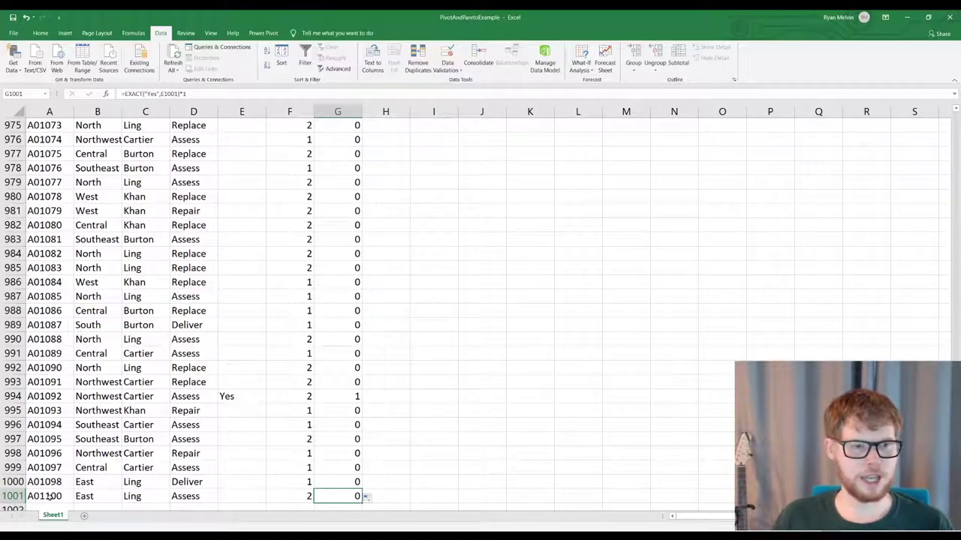
click(17, 497)
click(336, 493)
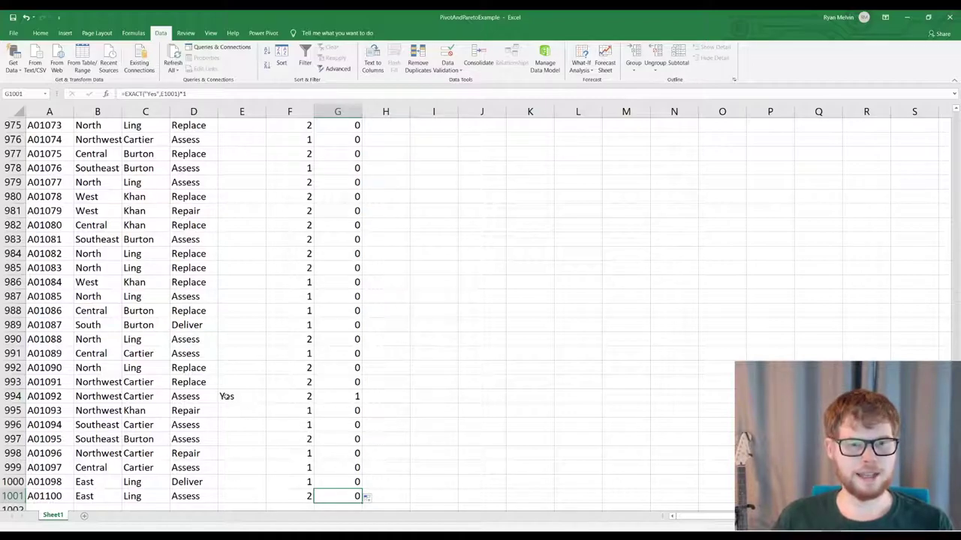
click(349, 396)
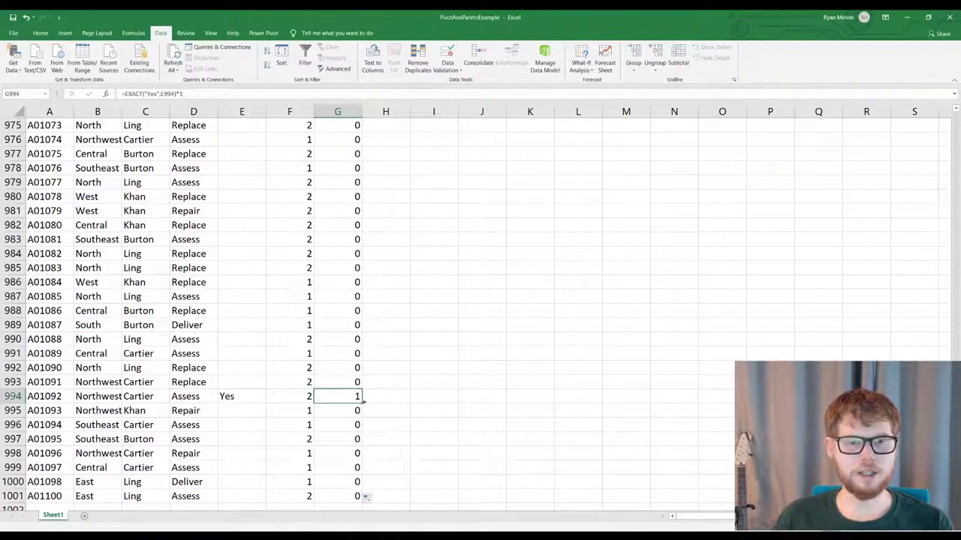
click(347, 478)
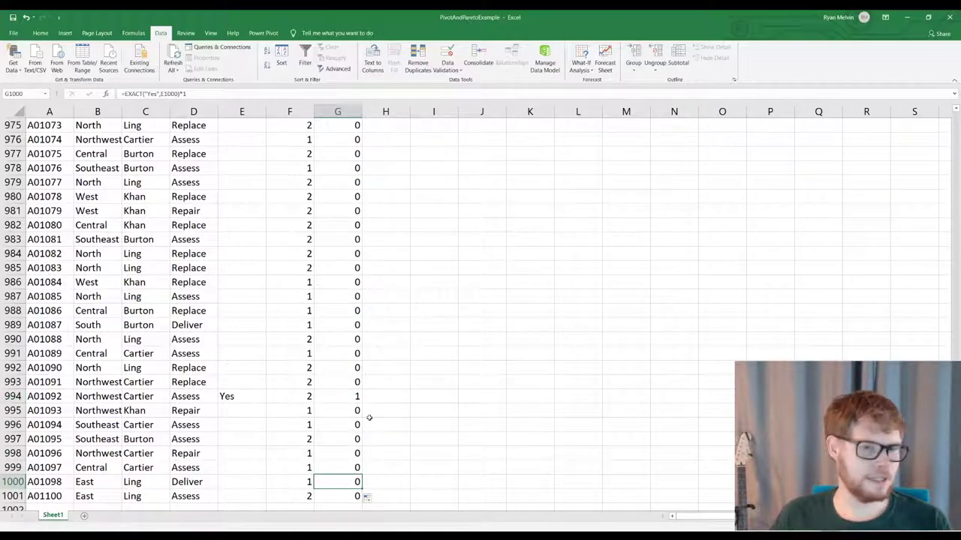
key(ctrl+Up)
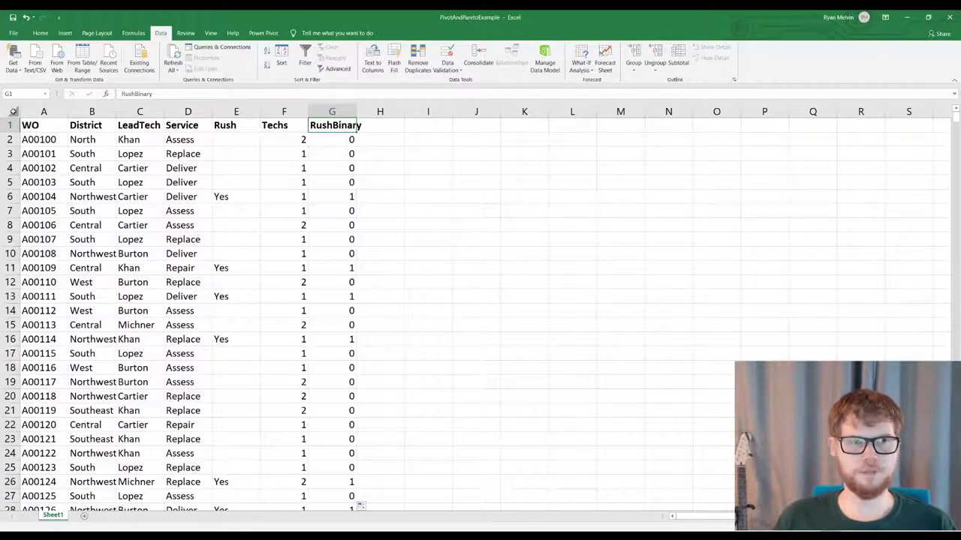
- Create a pivot table from the whole data sheet on a new worksheet, with District as rows and the sum of RushBinary as values
click(13, 111)
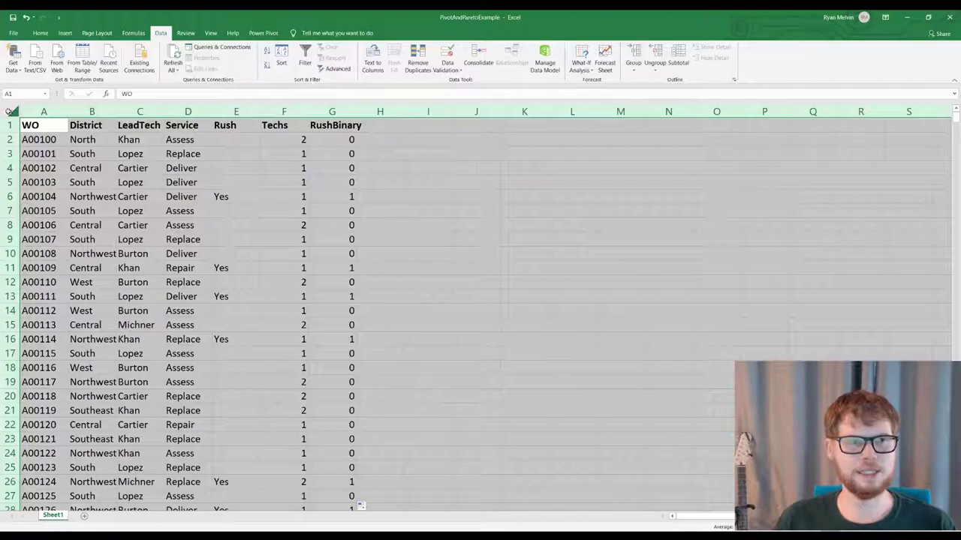
click(475, 196)
click(8, 111)
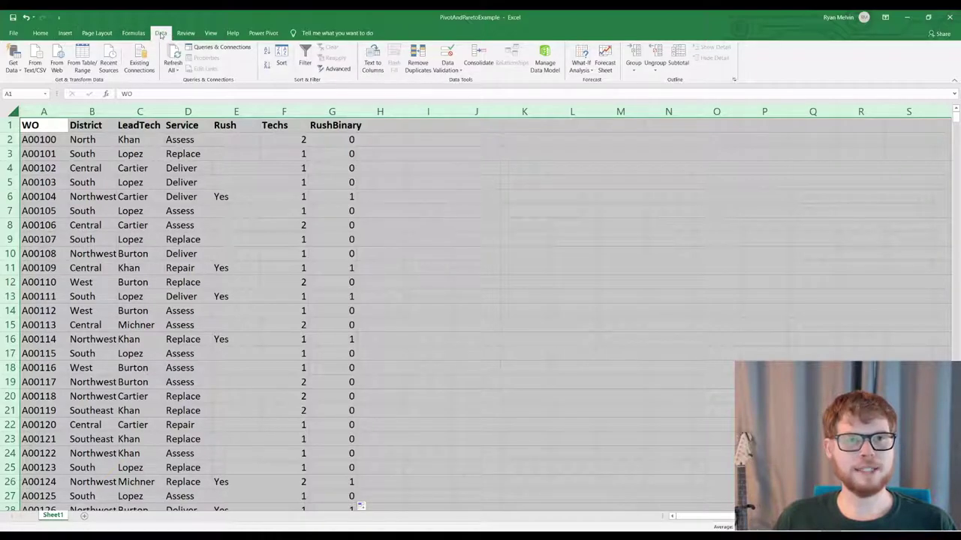
click(40, 34)
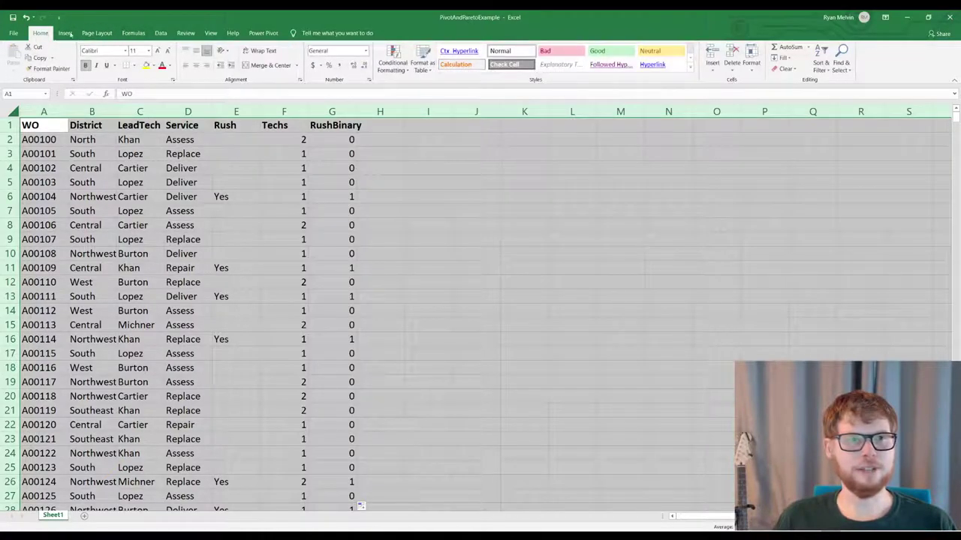
click(162, 34)
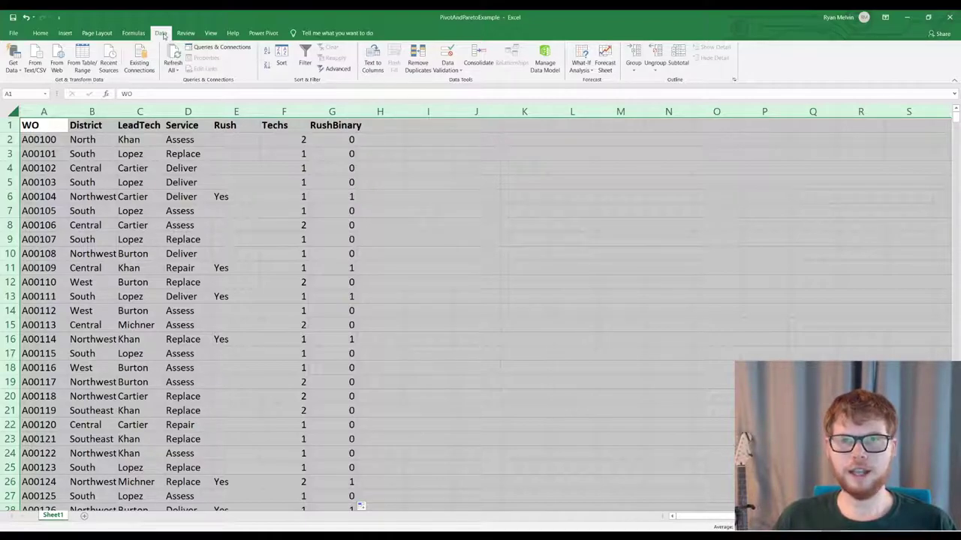
click(65, 33)
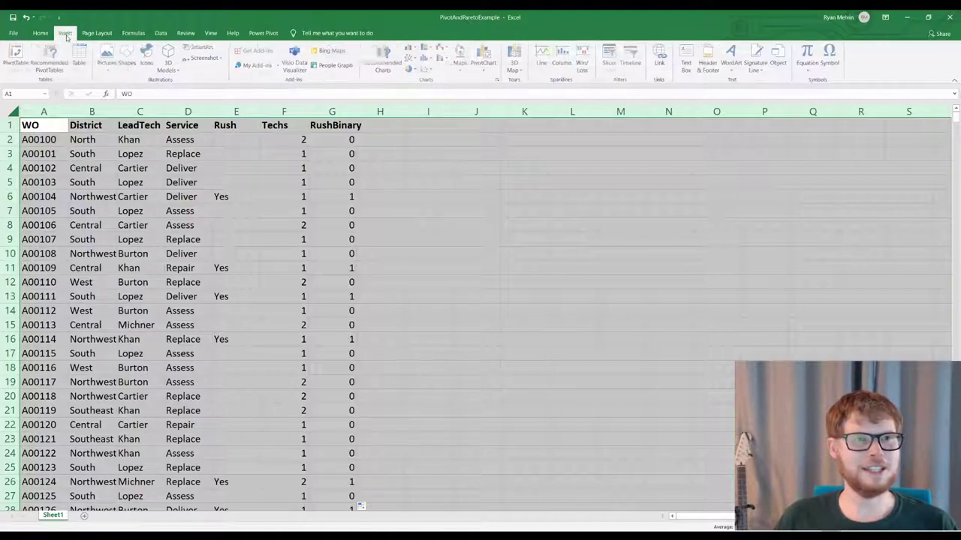
click(16, 54)
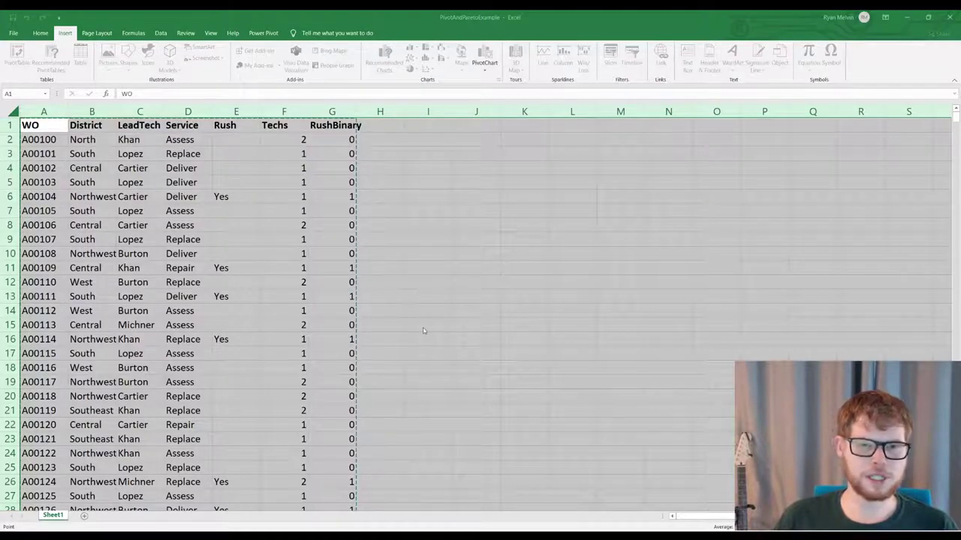
key(Return)
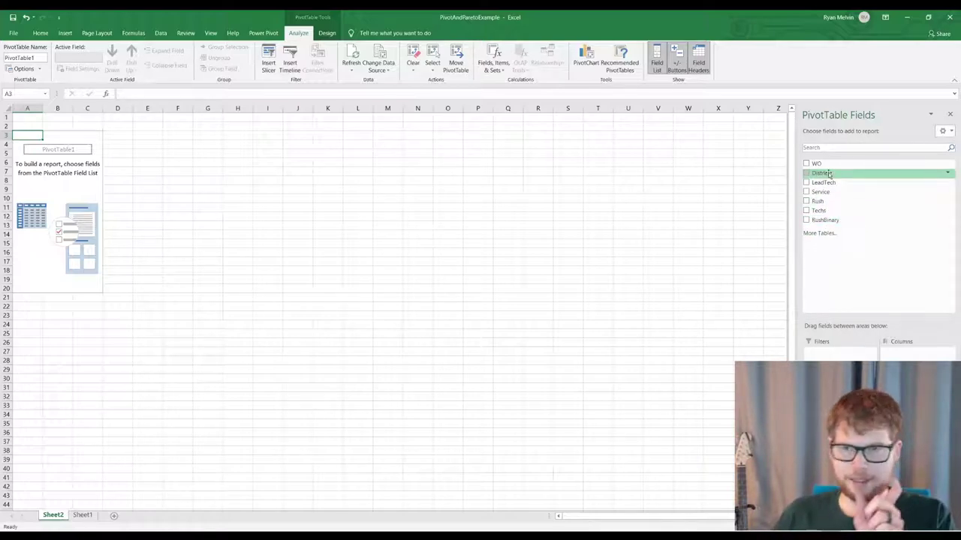
drag(828, 174, 833, 398)
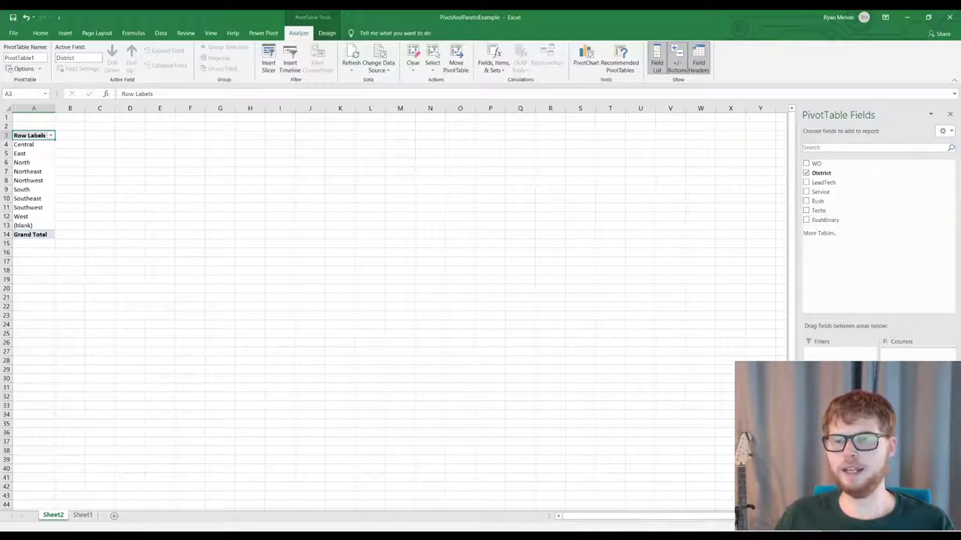
click(806, 220)
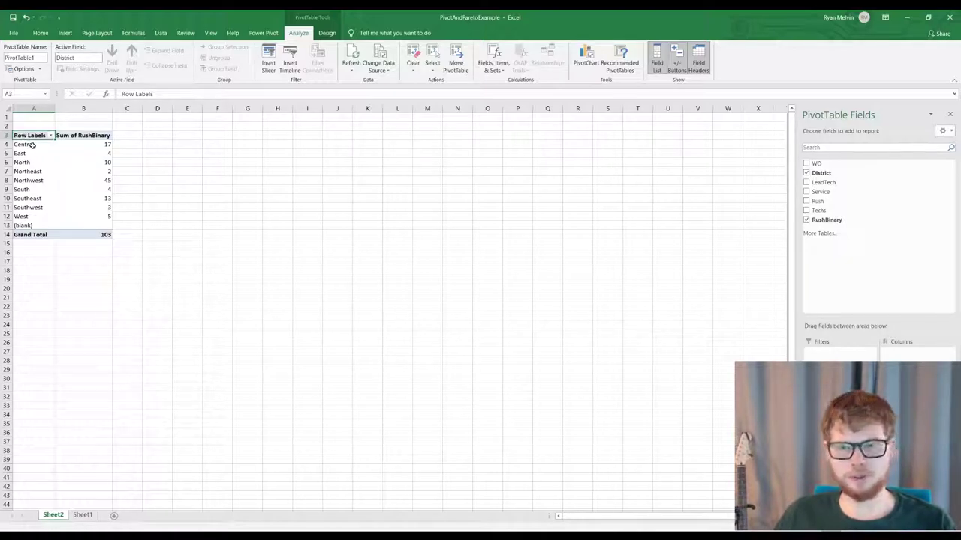
- Add the headers District in D3 and Rush in E3 beside the pivot table
click(158, 135)
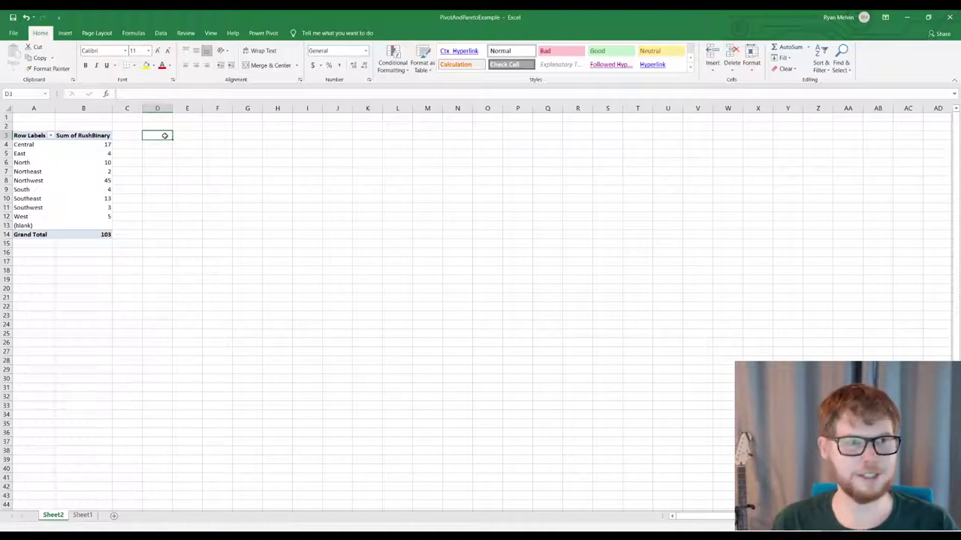
text(Dist)
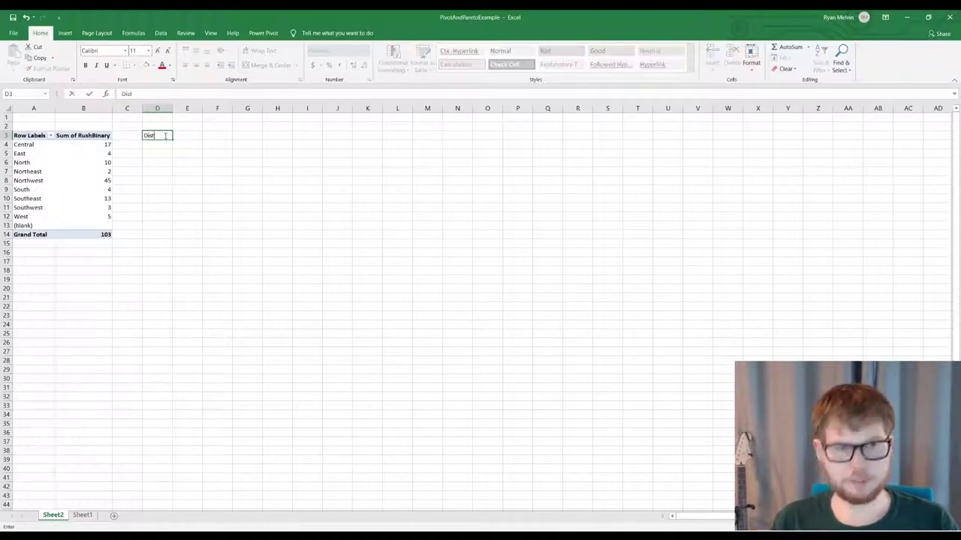
text(rict)
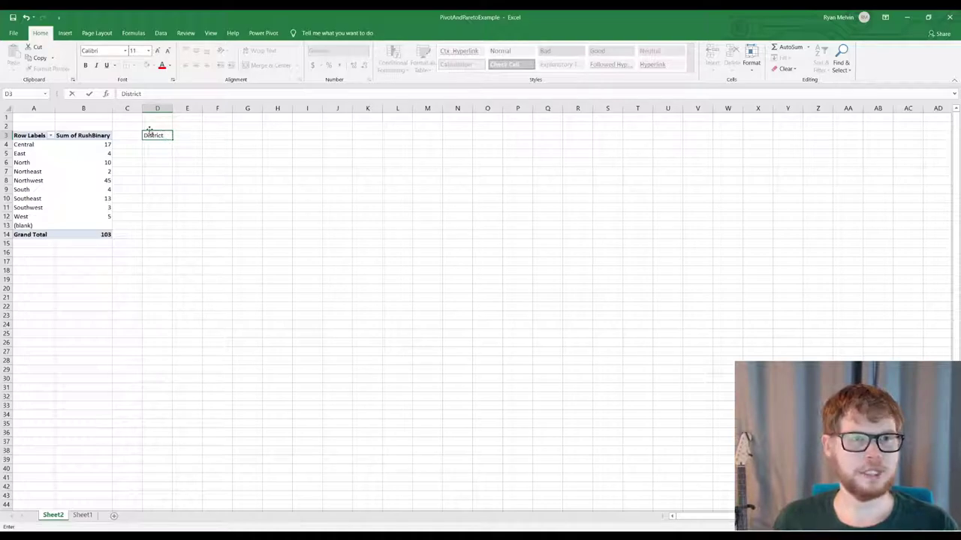
click(194, 134)
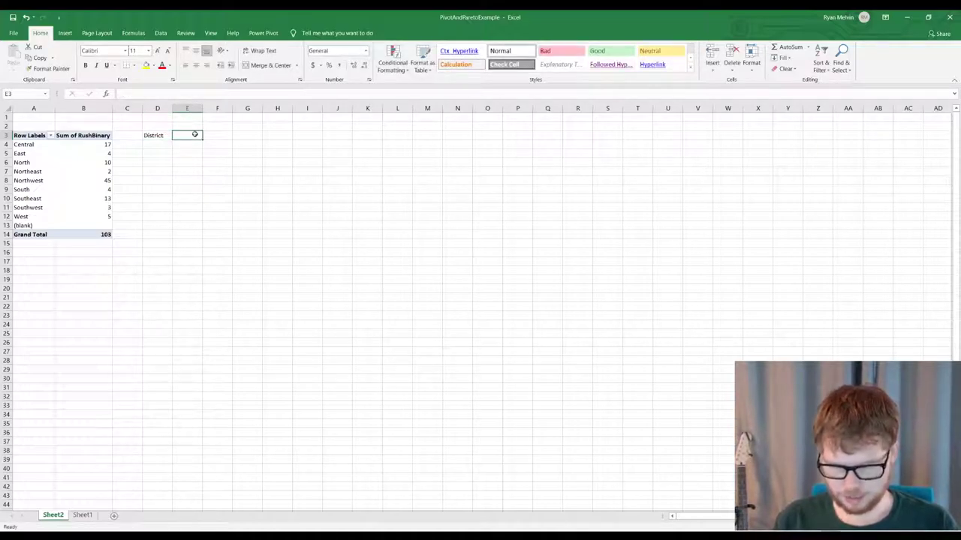
text(Rush)
key(Return)
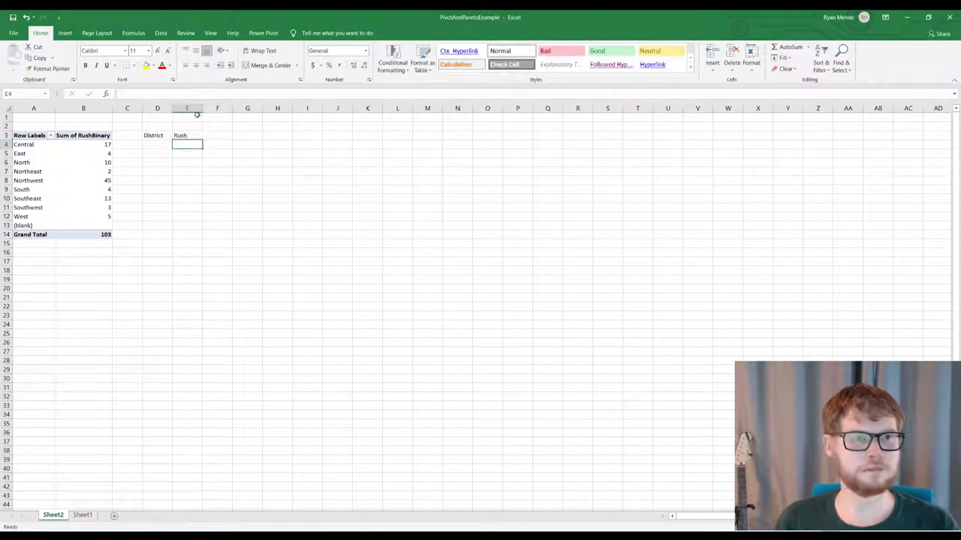
- Enter the formula =A4 in D4 to reference the first district of the pivot table
click(157, 144)
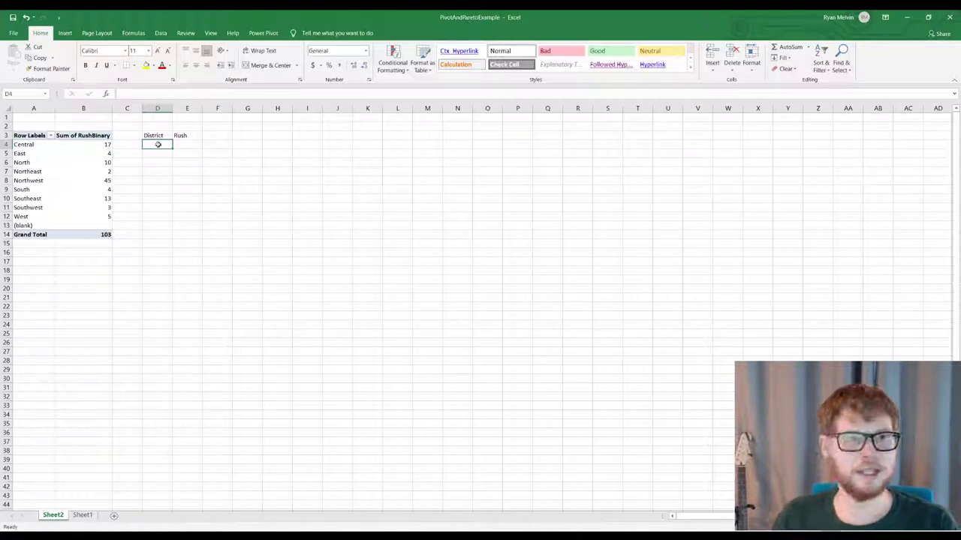
text(=)
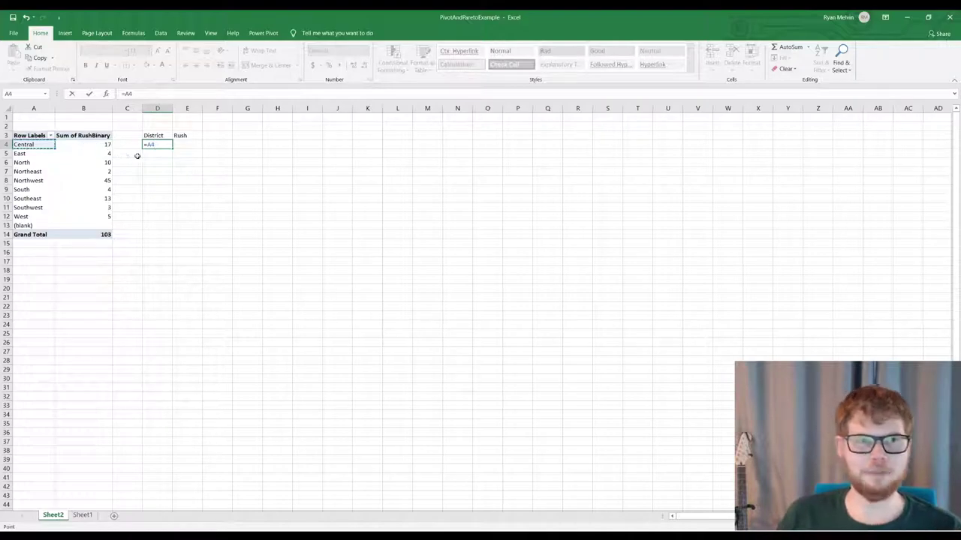
click(163, 171)
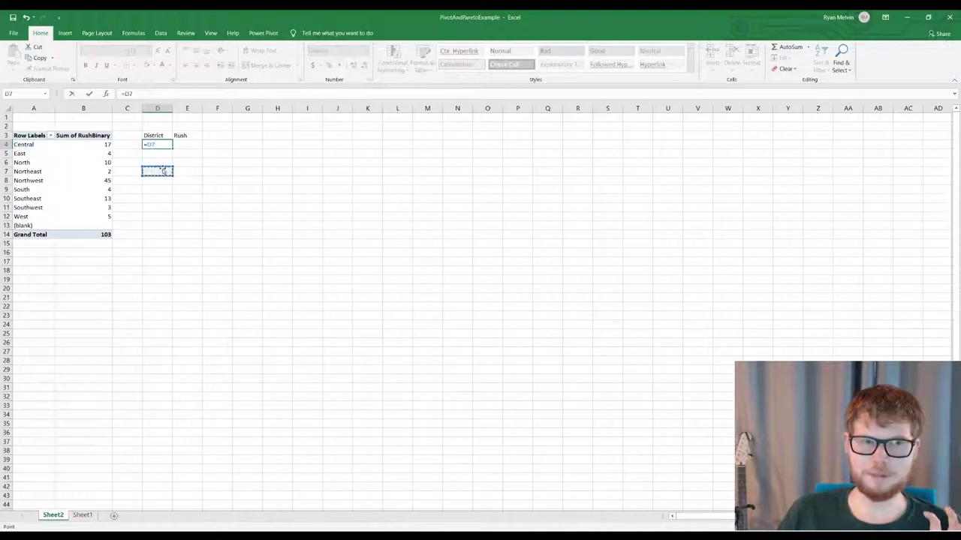
click(27, 144)
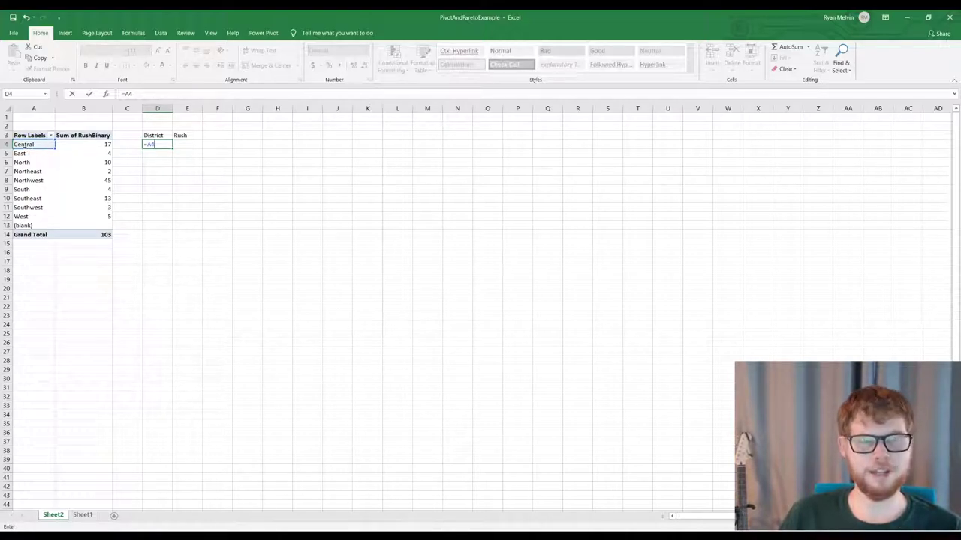
key(Return)
- Enter the plain reference =B4 in E4 for the first district's rush sum, replacing the automatic GETPIVOTDATA formula
click(193, 145)
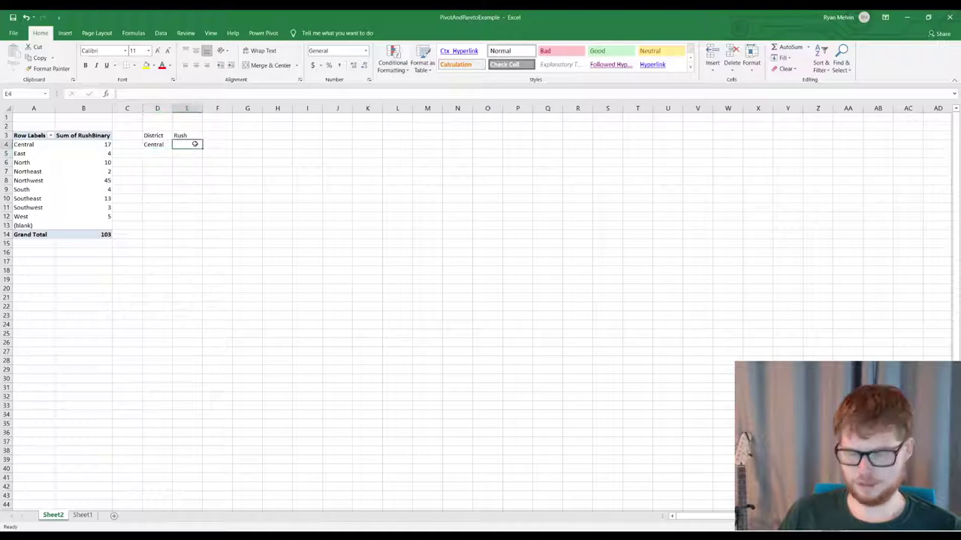
text(=)
click(90, 144)
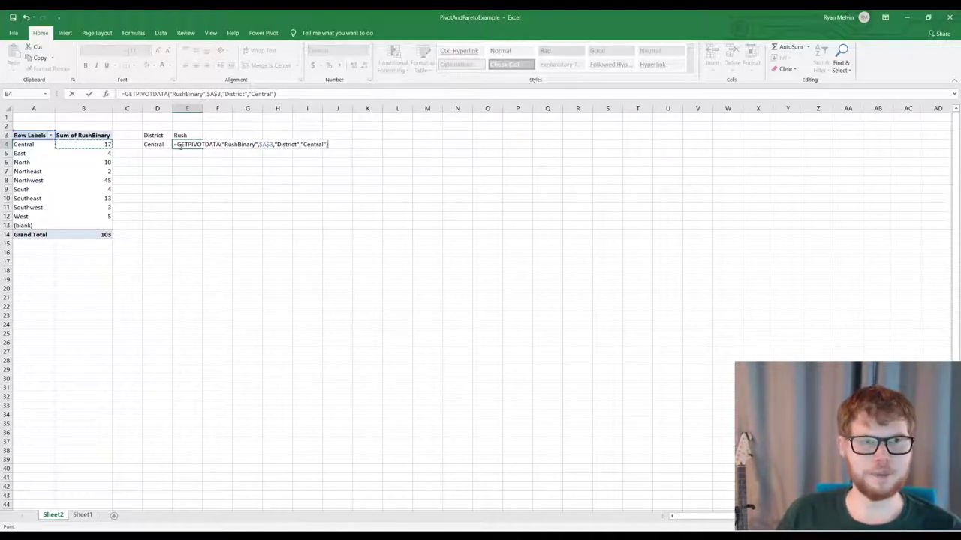
click(206, 179)
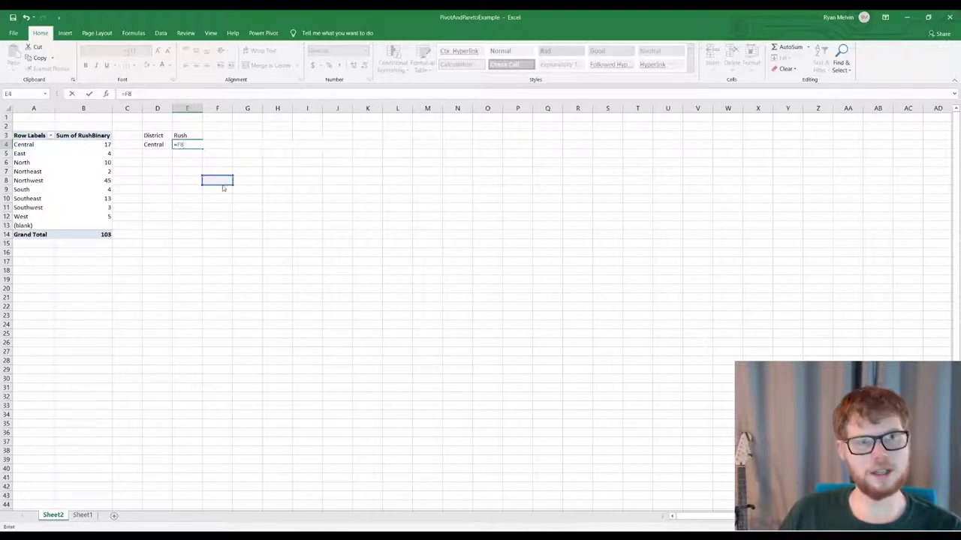
click(100, 147)
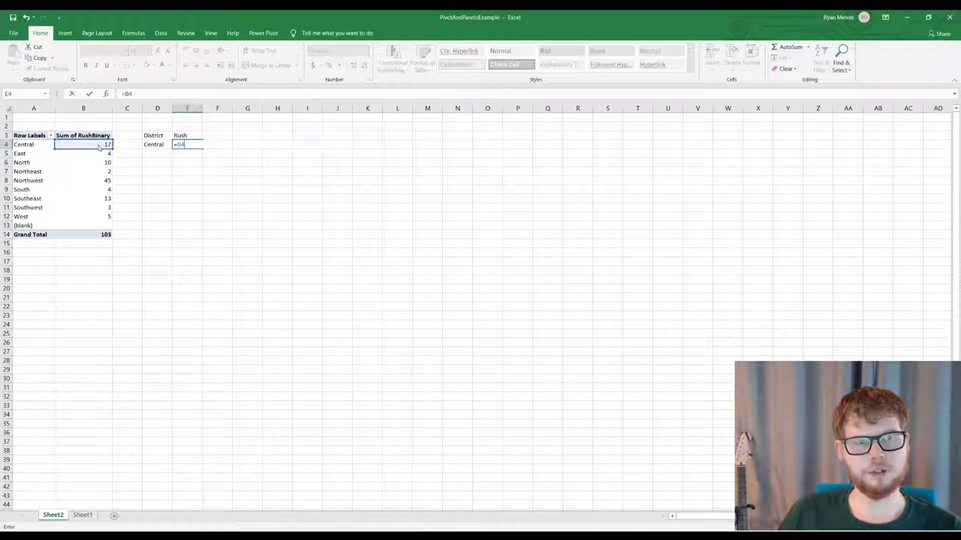
key(Return)
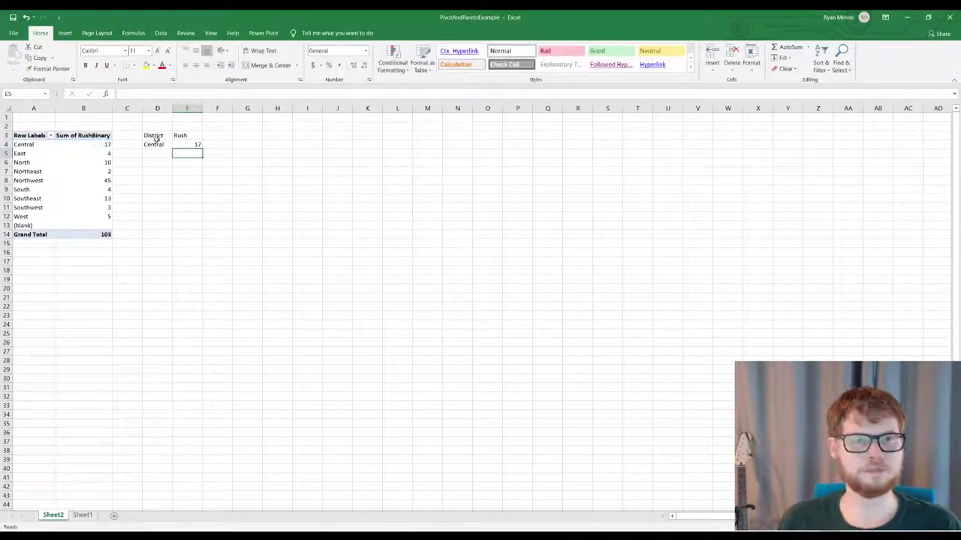
- Fill the D4:E4 formulas down to row 12, ending with the West district and leaving out the blank row
click(190, 146)
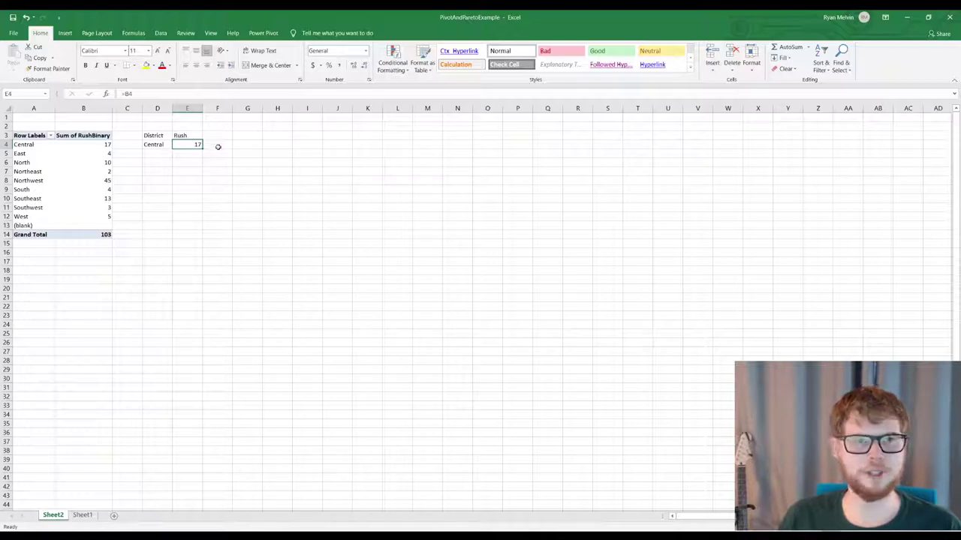
drag(153, 144, 198, 148)
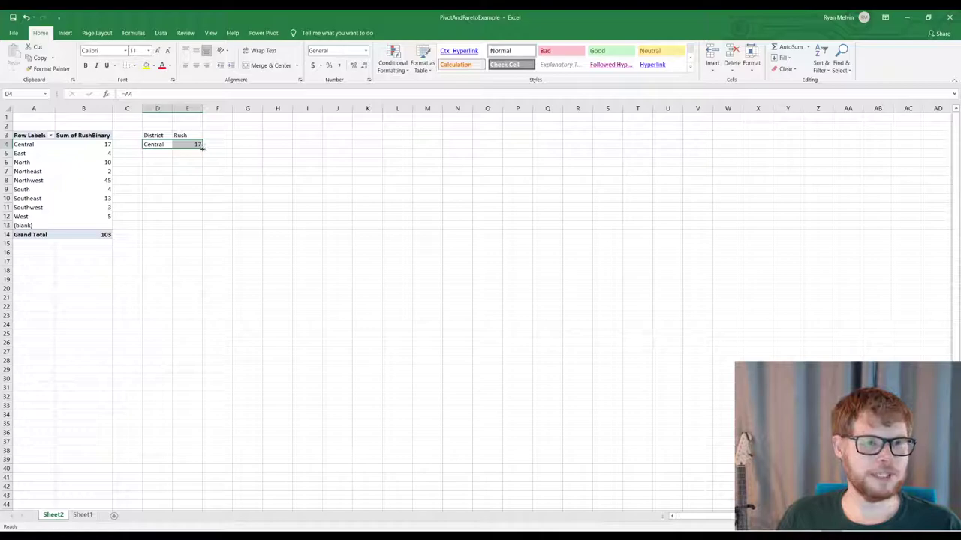
drag(201, 148, 201, 220)
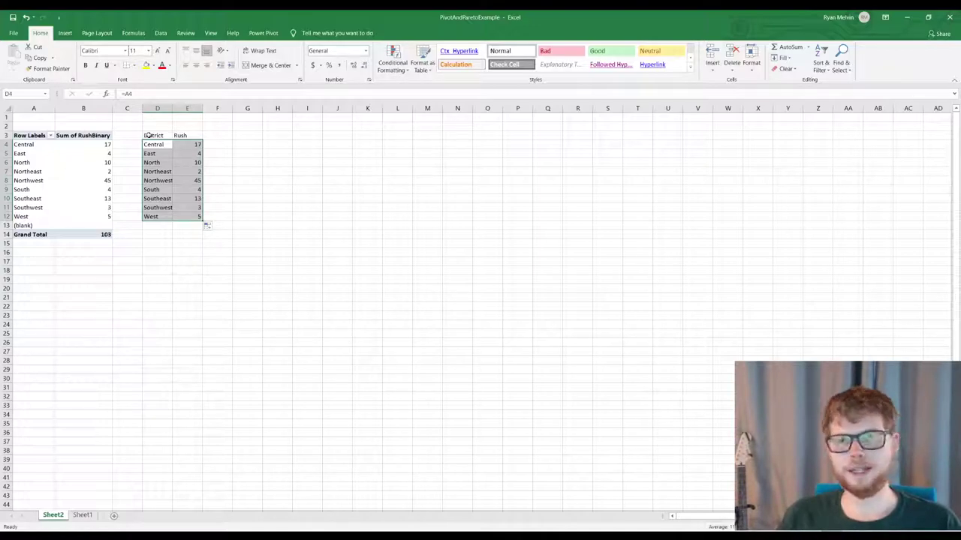
- Insert a Pareto chart from D3:E12, then place it beside the District and Rush table and enlarge it
drag(148, 135, 200, 217)
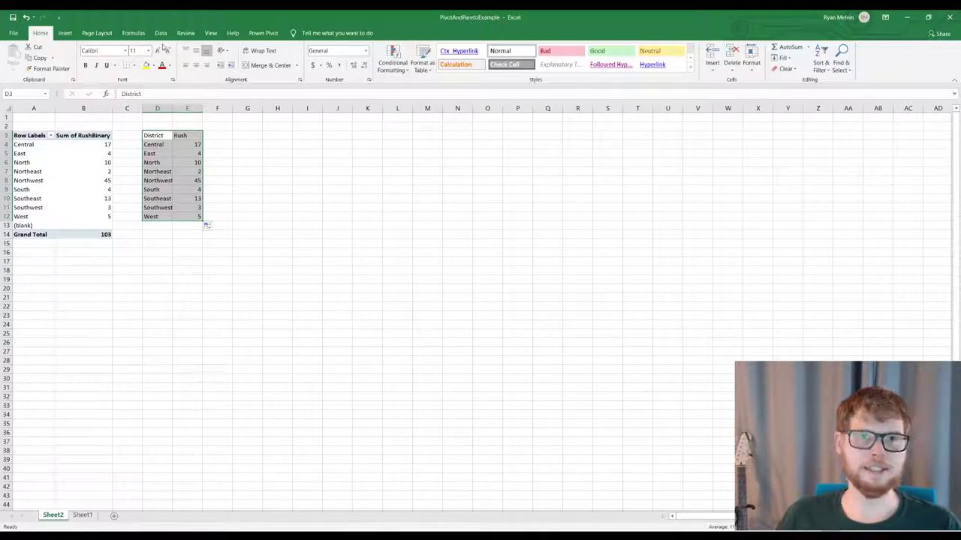
click(65, 33)
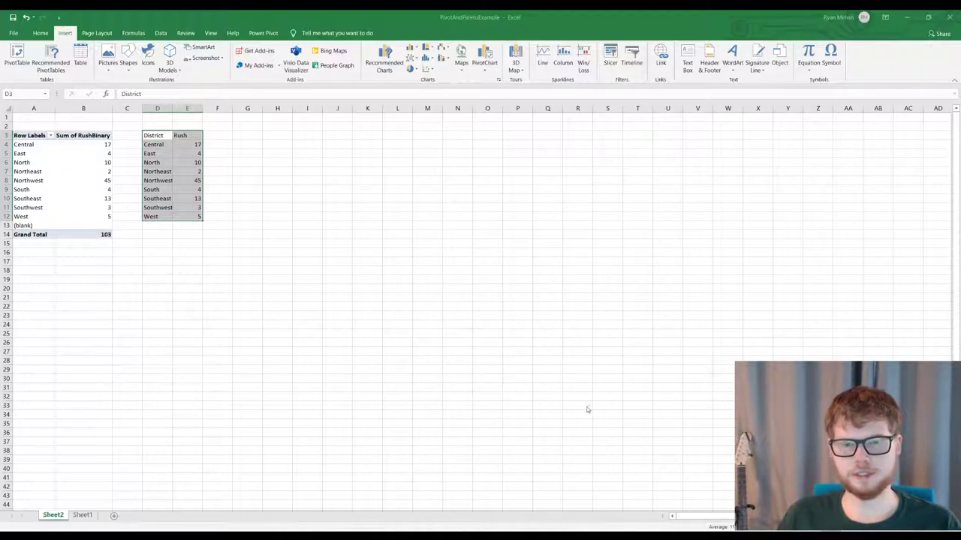
drag(521, 260, 427, 152)
drag(493, 265, 652, 338)
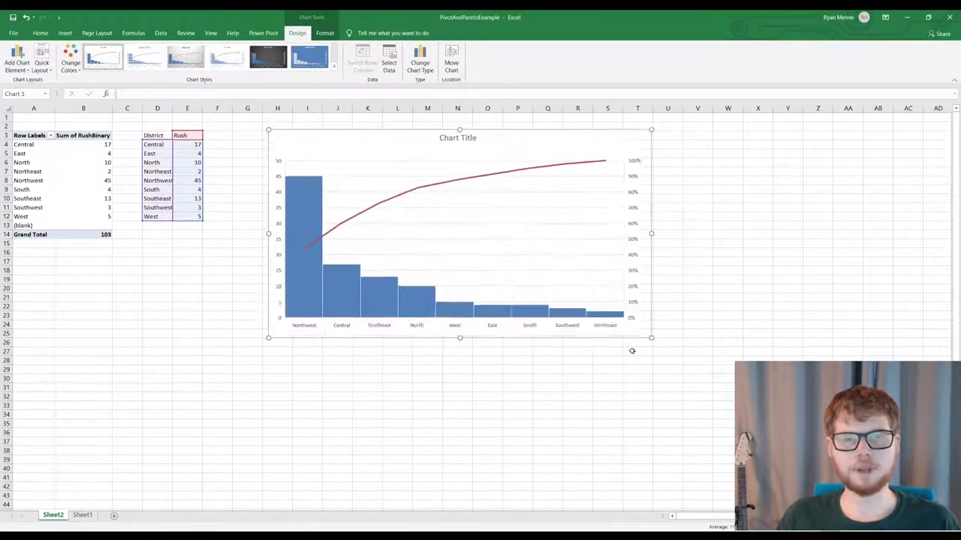
- Set the Pareto chart's text size to 18 and enlarge the chart so the labels have more room
click(40, 34)
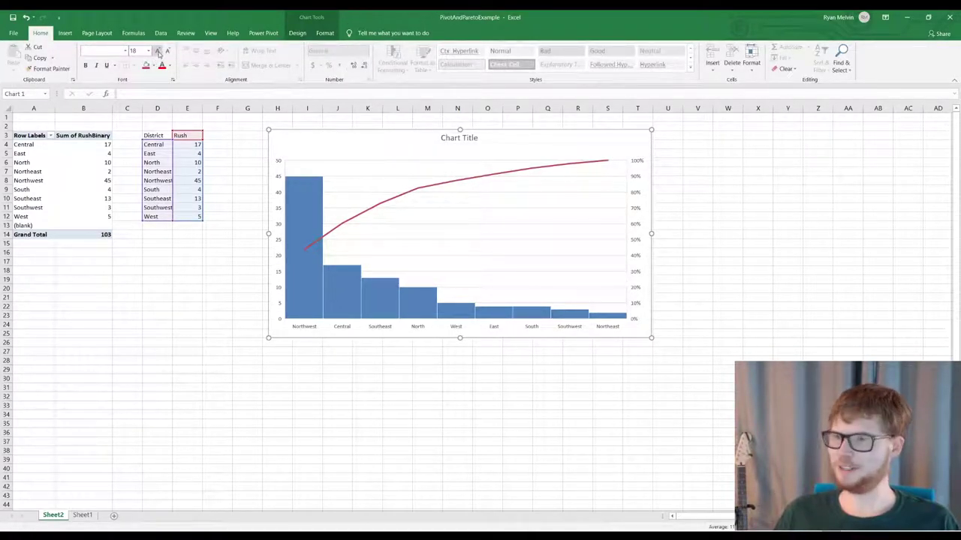
click(158, 52)
click(159, 52)
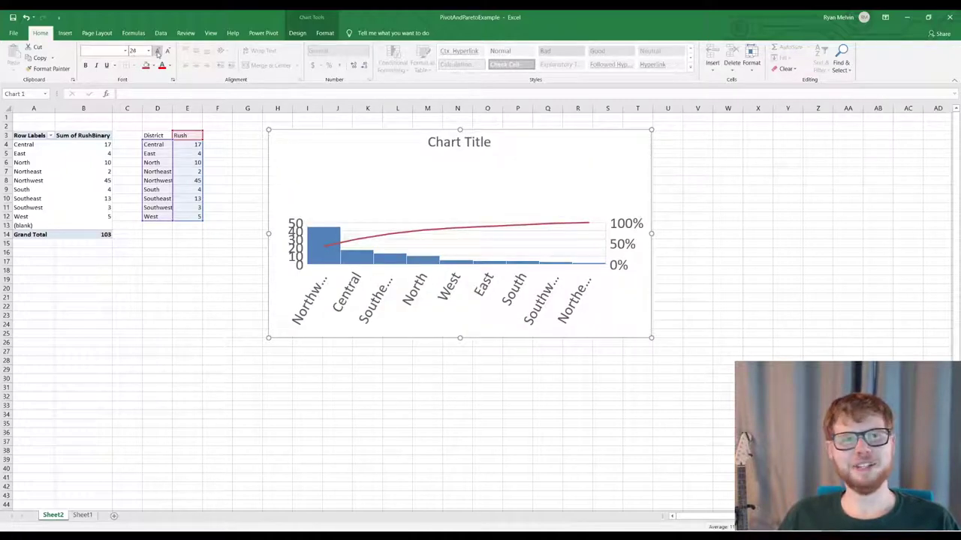
click(168, 52)
click(168, 52)
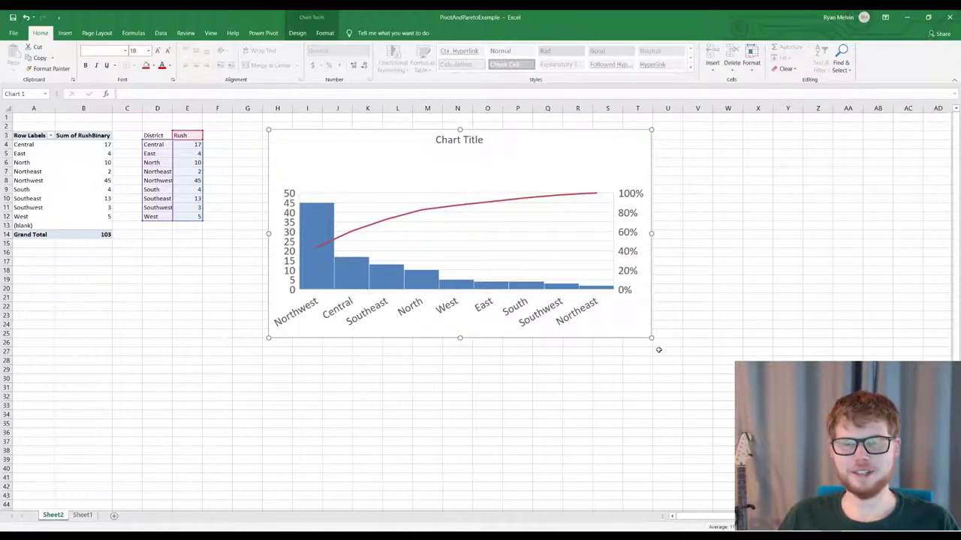
drag(652, 338, 667, 382)
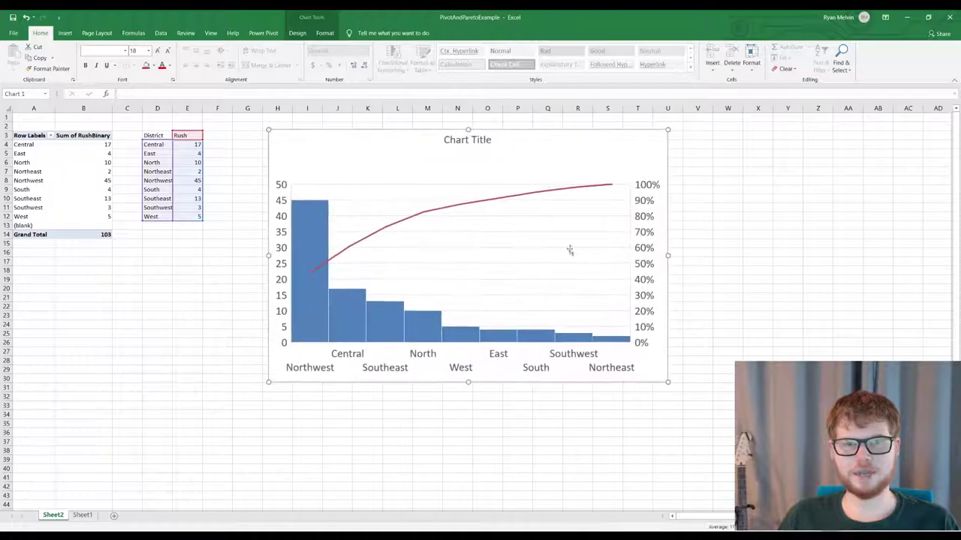
- Replace the placeholder chart title with "Pareto Chart for Rush Orders"
click(448, 186)
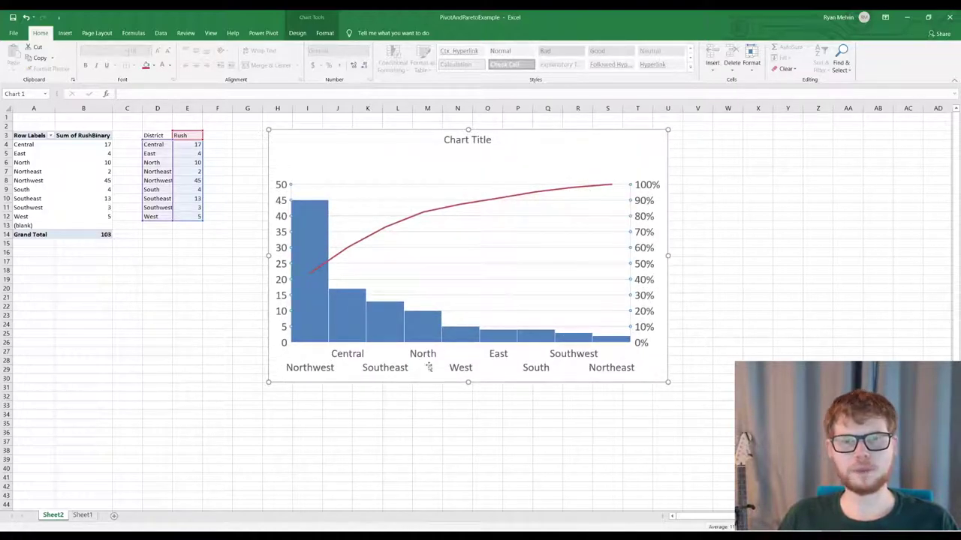
click(463, 140)
double_click(463, 140)
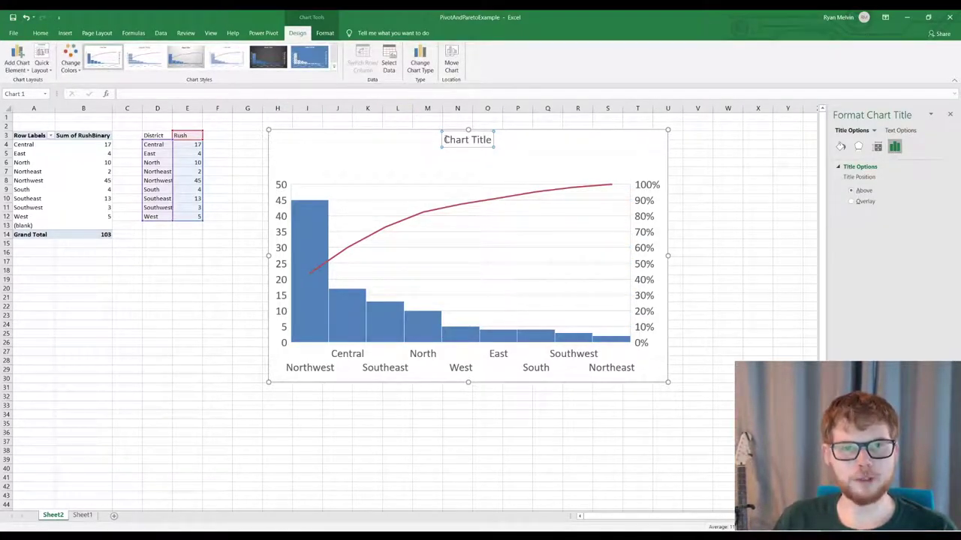
drag(444, 140, 489, 140)
text(Per)
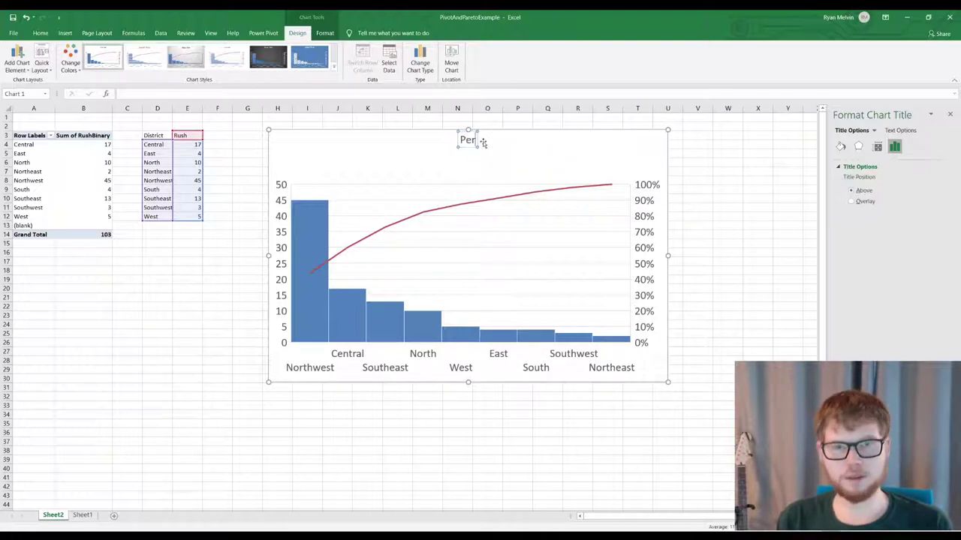
key(BackSpace)
key(BackSpace)
text(areto)
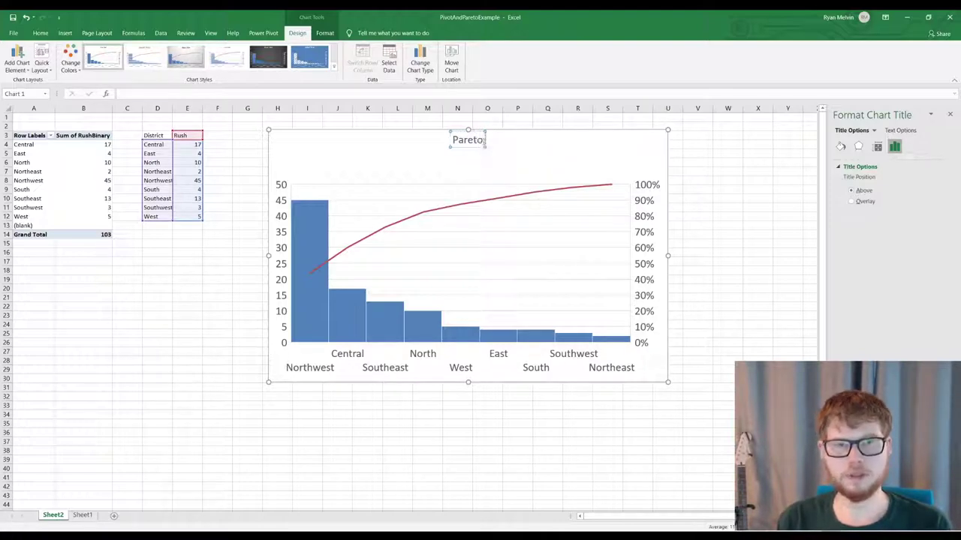
text( Chart)
text( for)
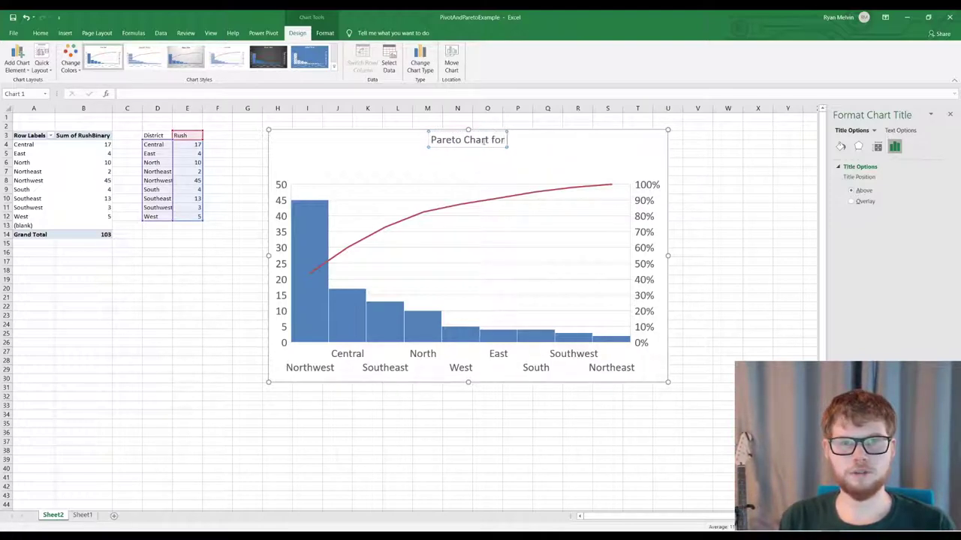
text( Rush Orders)
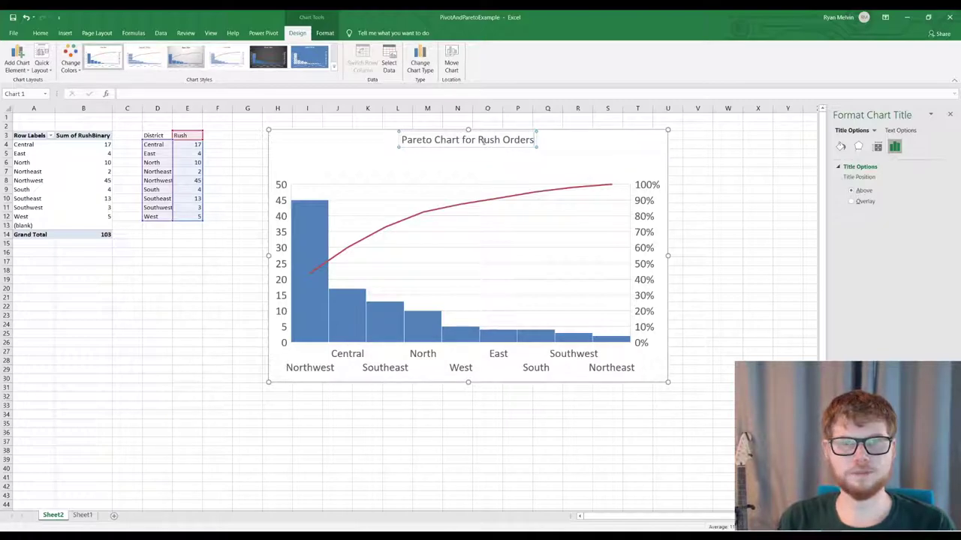
click(727, 225)
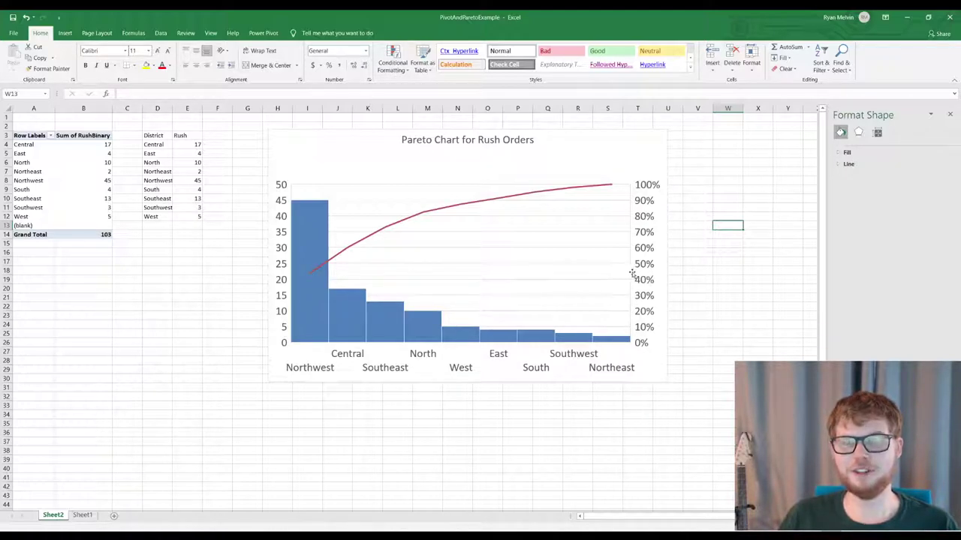
- Examine the Northwest and Central bars of the Pareto chart against the cumulative percentage line
click(309, 217)
click(341, 313)
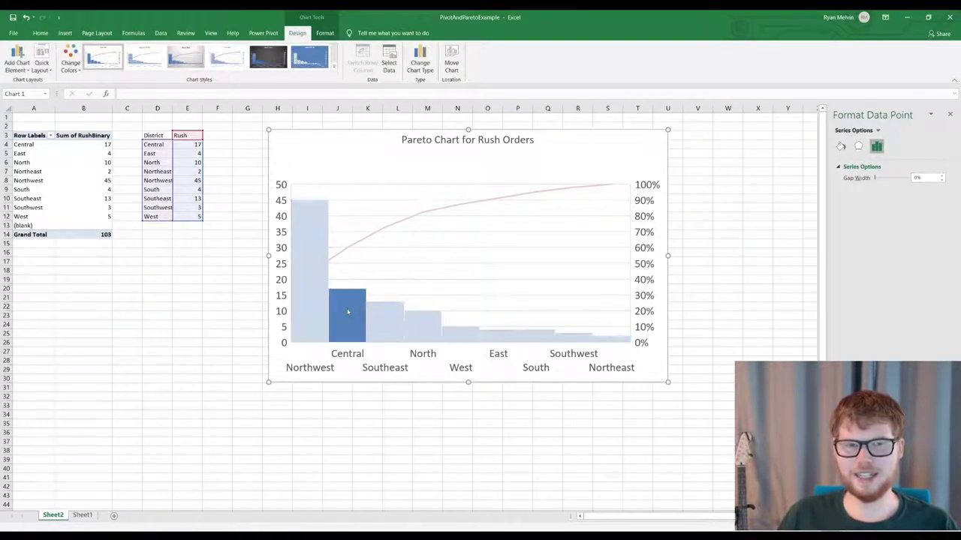
click(317, 250)
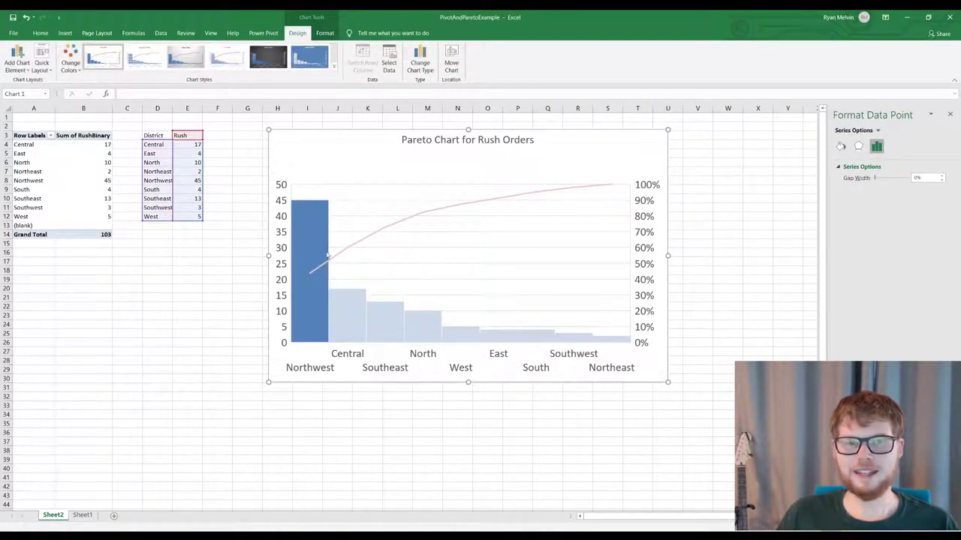
click(347, 301)
click(313, 286)
click(349, 309)
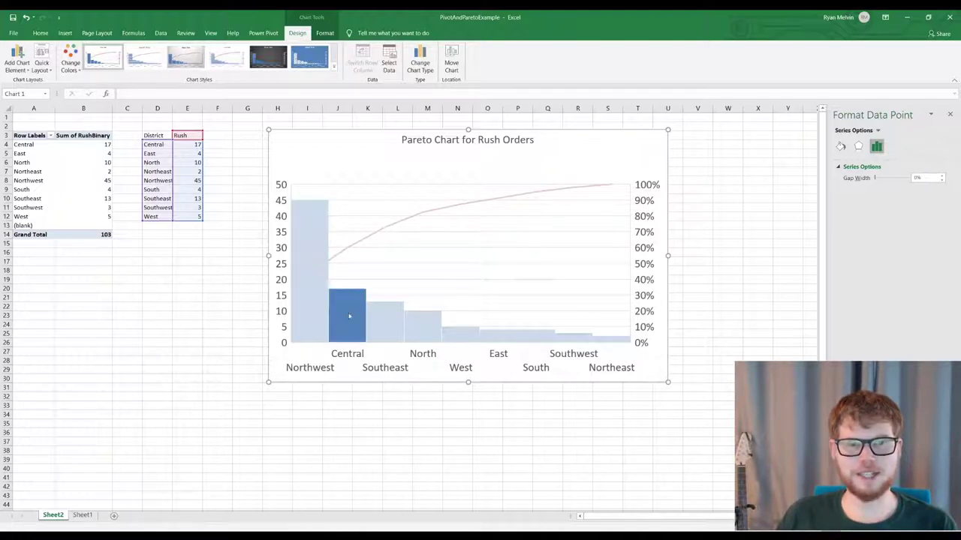
click(359, 271)
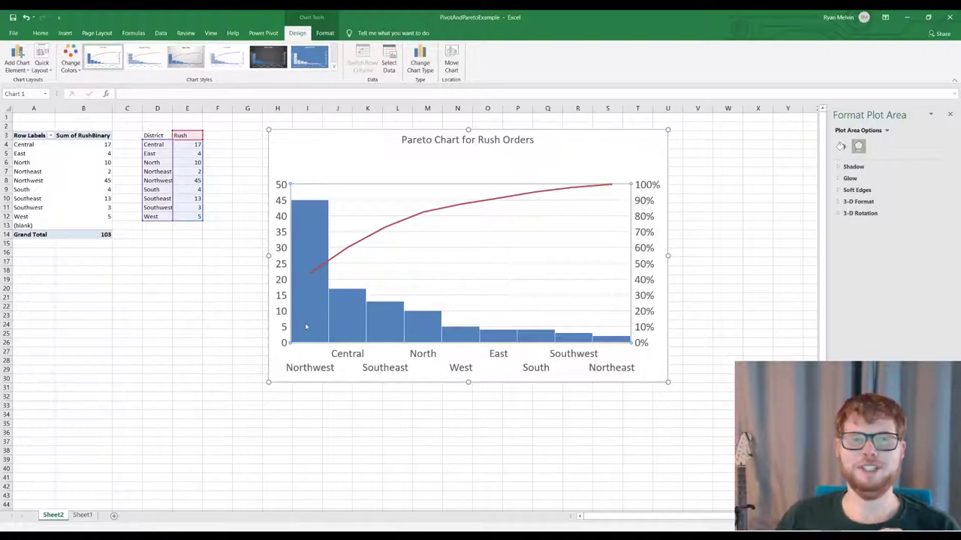
click(306, 326)
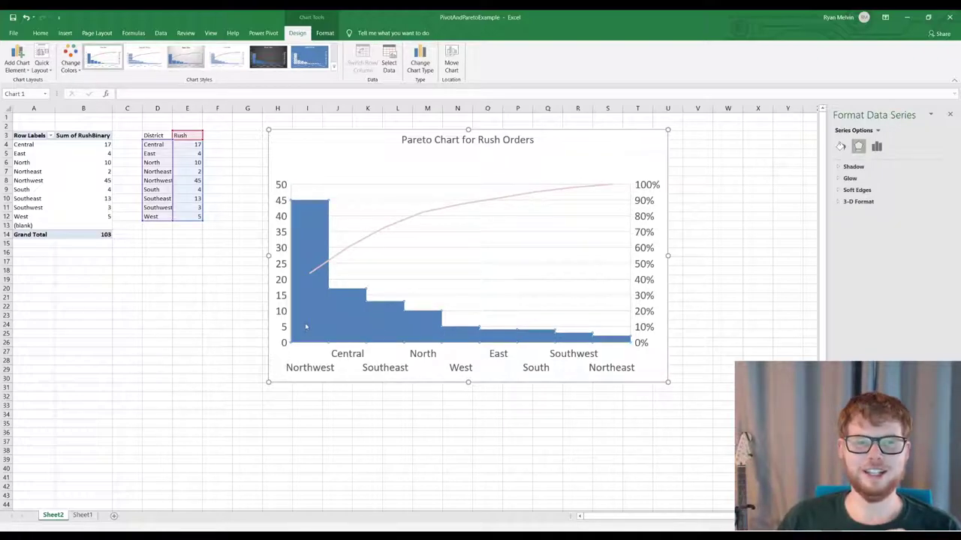
click(309, 222)
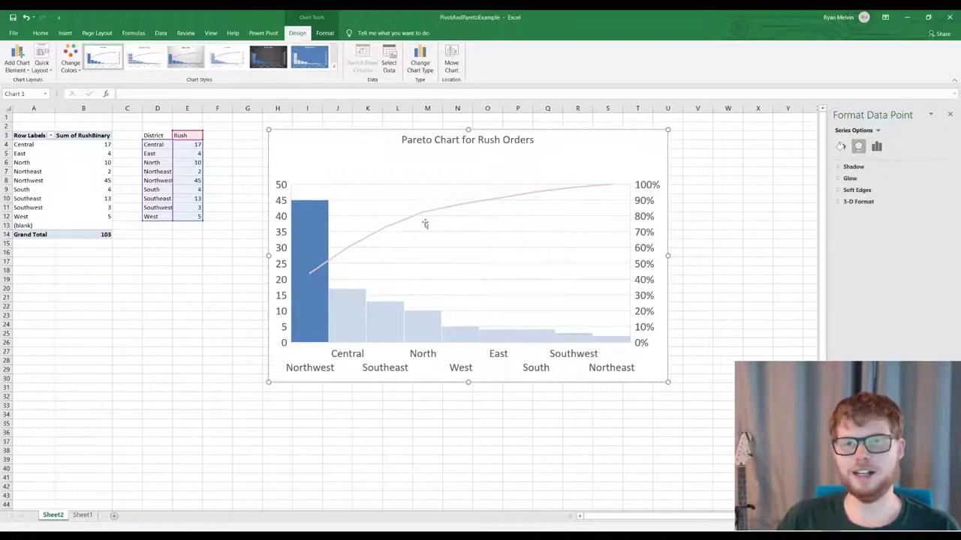
click(591, 166)
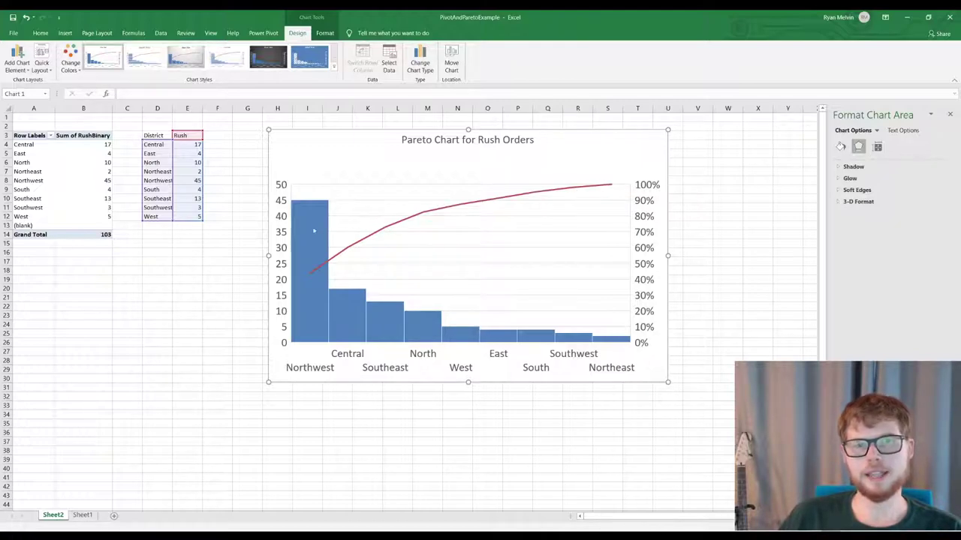
click(315, 311)
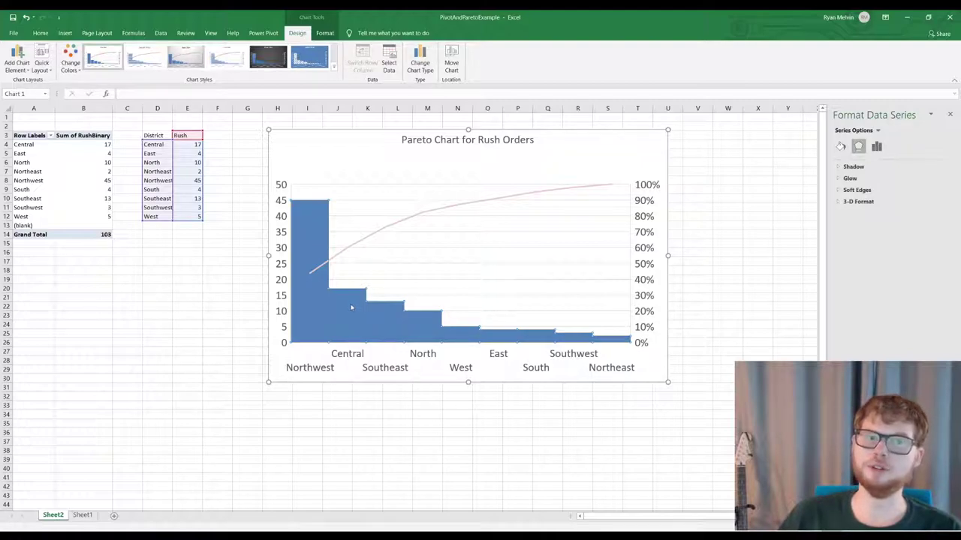
click(349, 310)
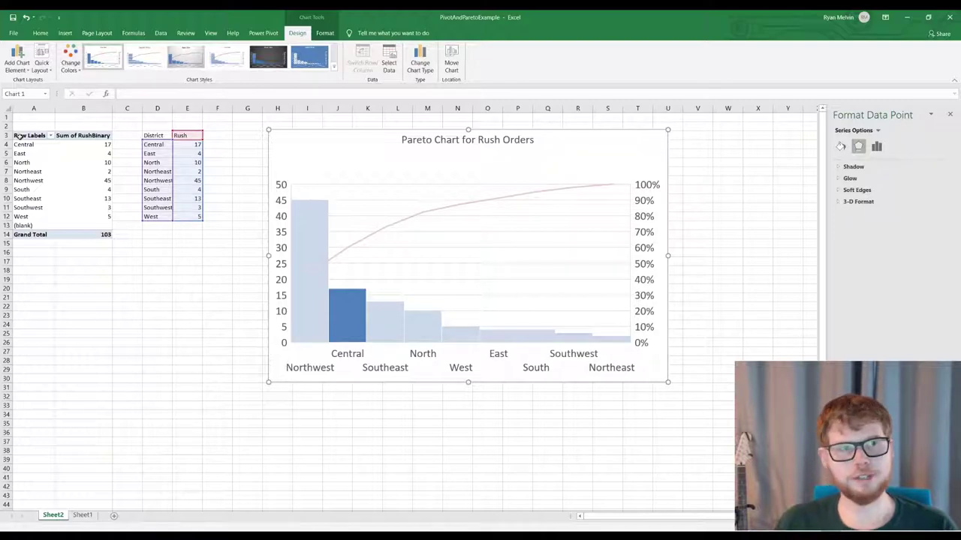
- Copy the district pivot table A3:B14 to A18 and close the shape formatting pane
drag(19, 135, 103, 234)
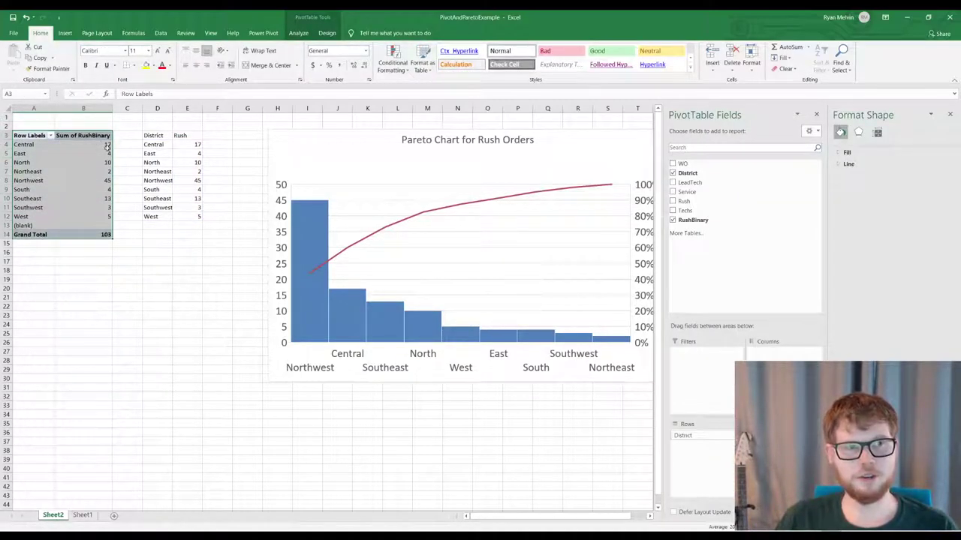
key(ctrl+c)
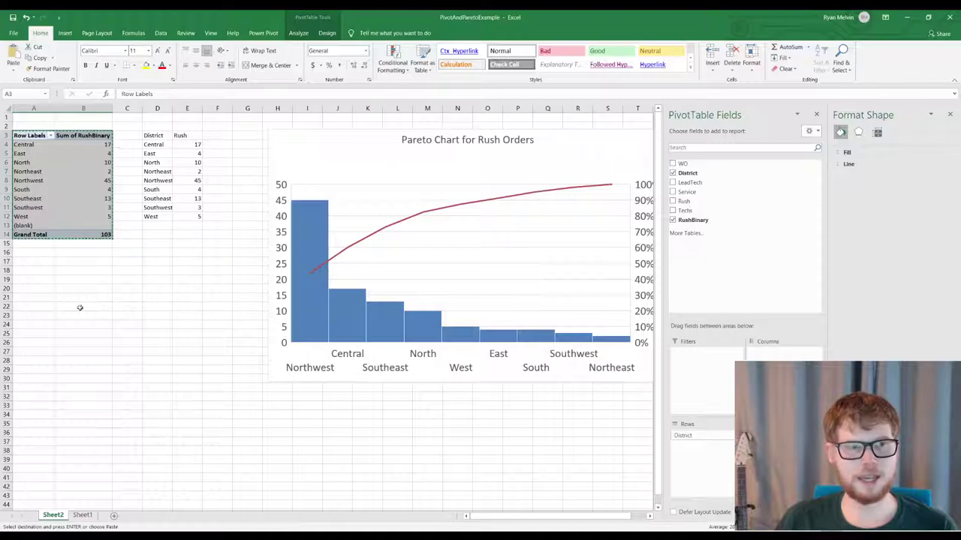
click(25, 272)
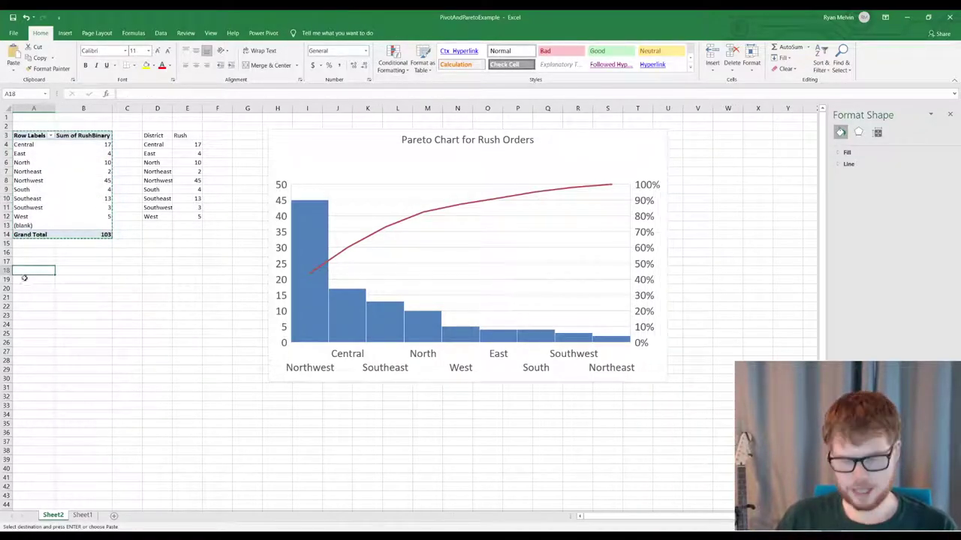
key(ctrl+v)
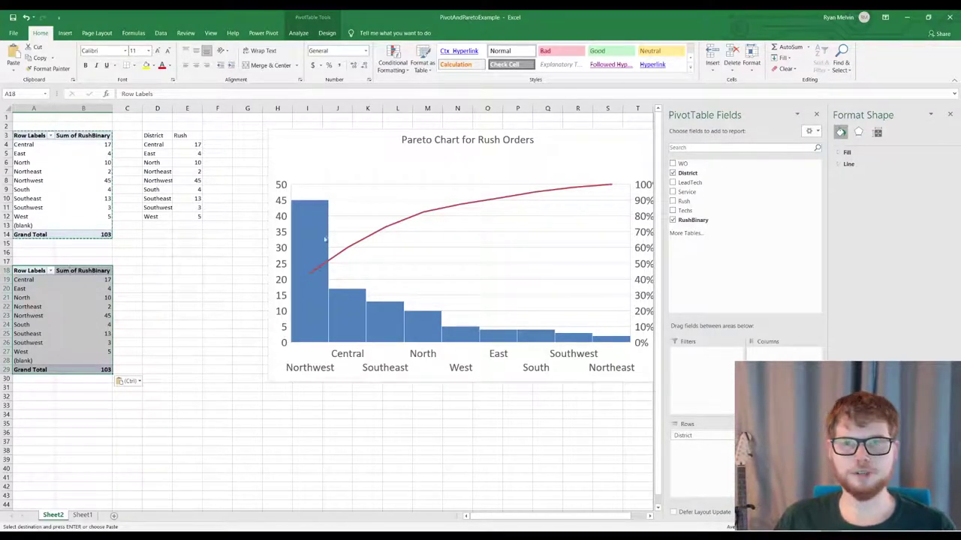
click(949, 115)
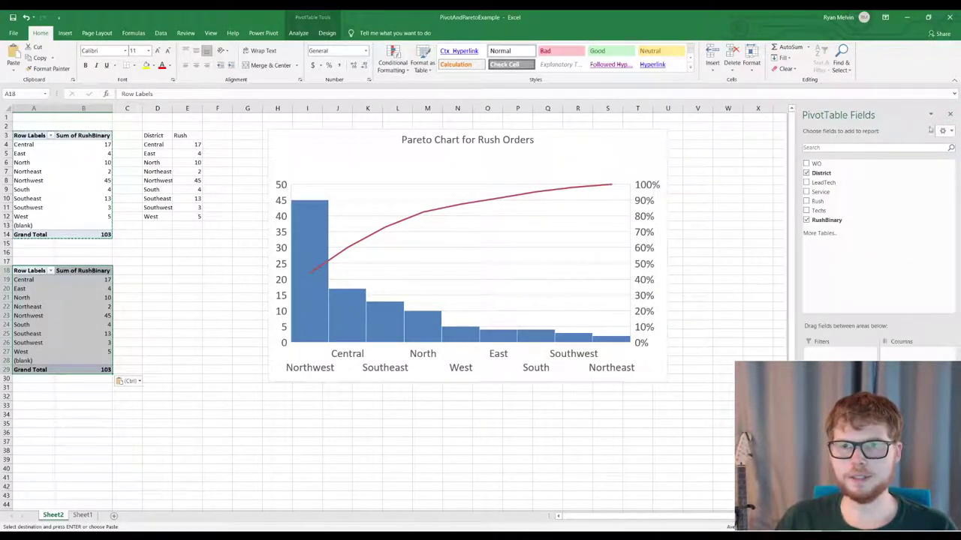
- Summarize RushBinary by average in the copied pivot table and format the district averages in B19:B28 as percentages
click(83, 280)
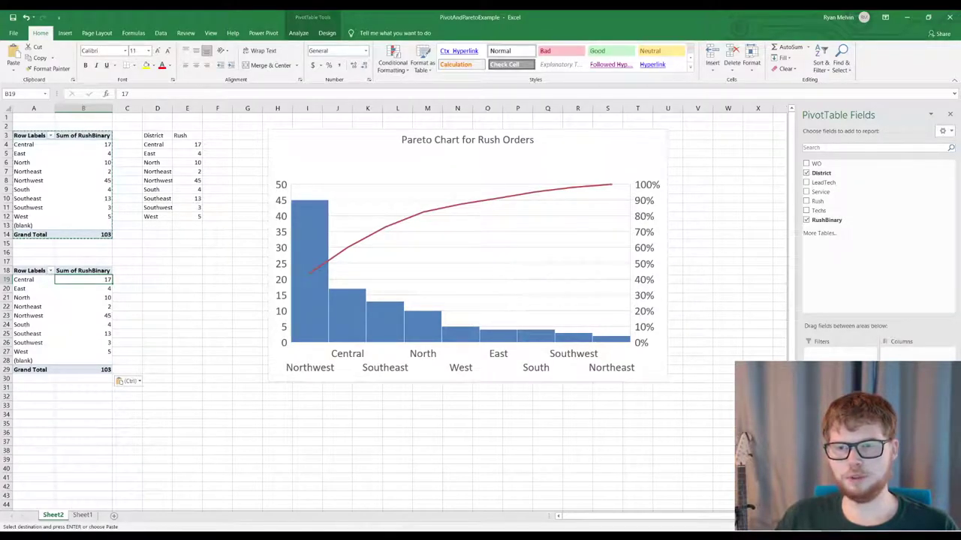
key(Escape)
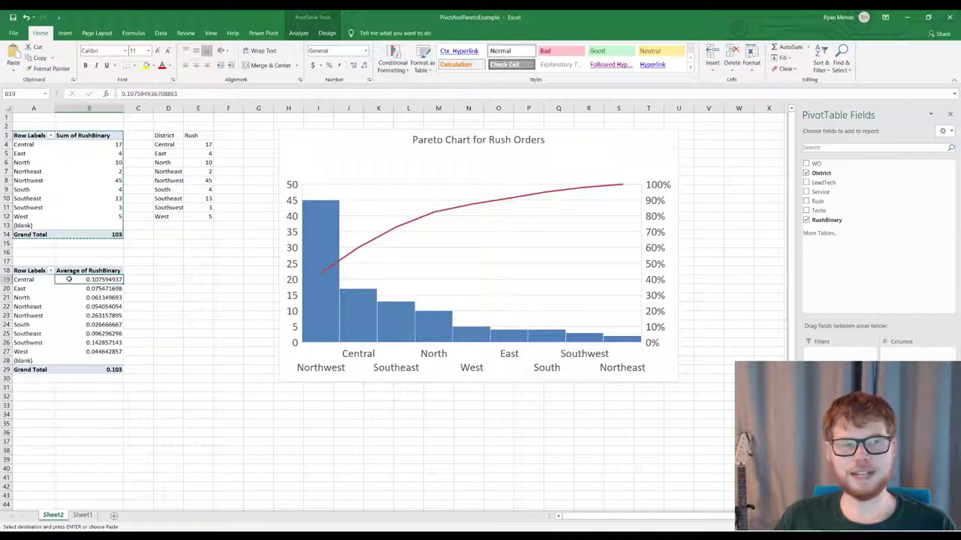
click(83, 360)
drag(82, 279, 83, 357)
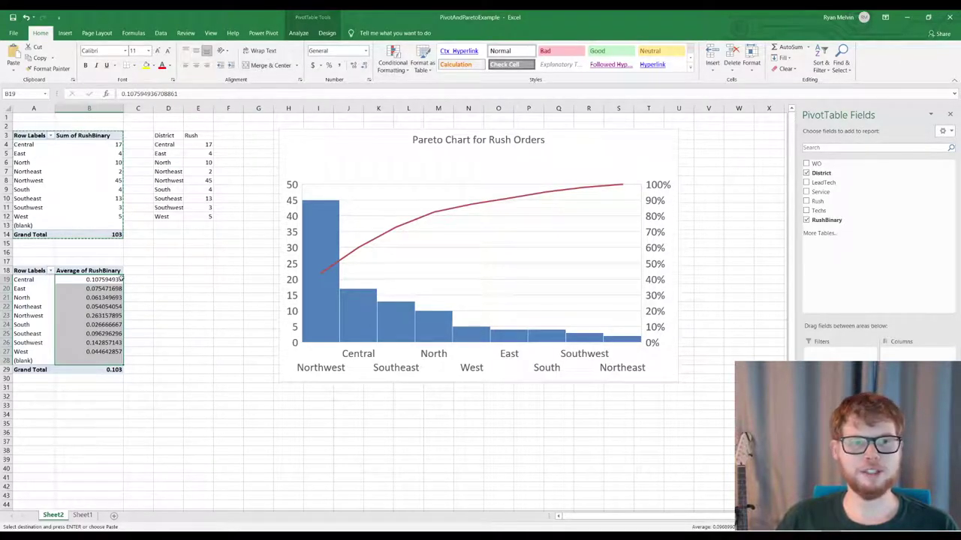
click(329, 65)
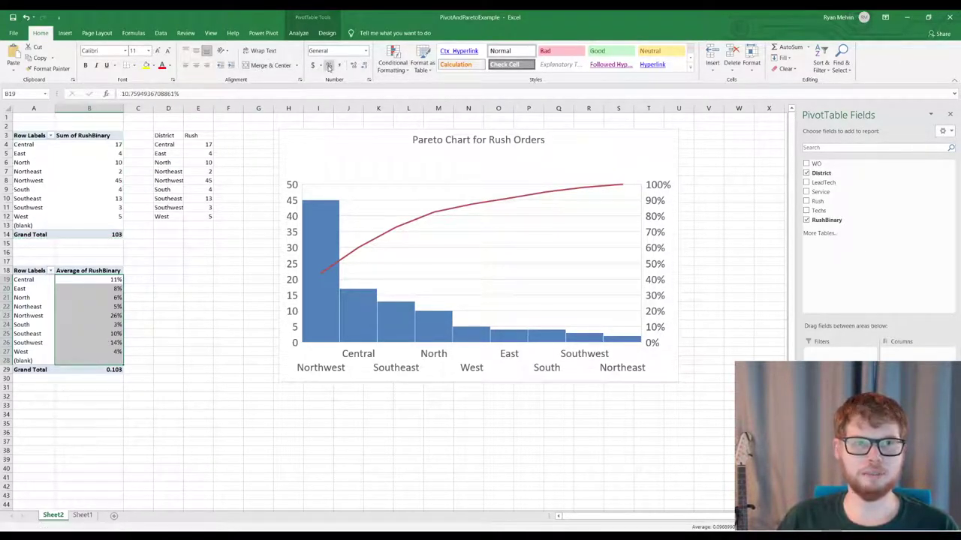
- Compare the Northwest and Southwest average rush rates in the second pivot table with Northwest's bar in the Pareto chart
click(90, 318)
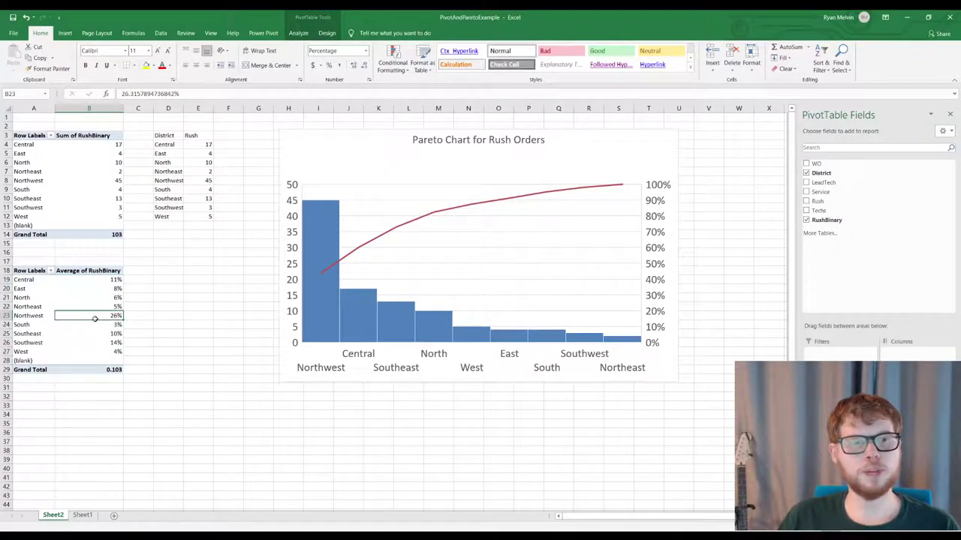
drag(60, 316, 35, 318)
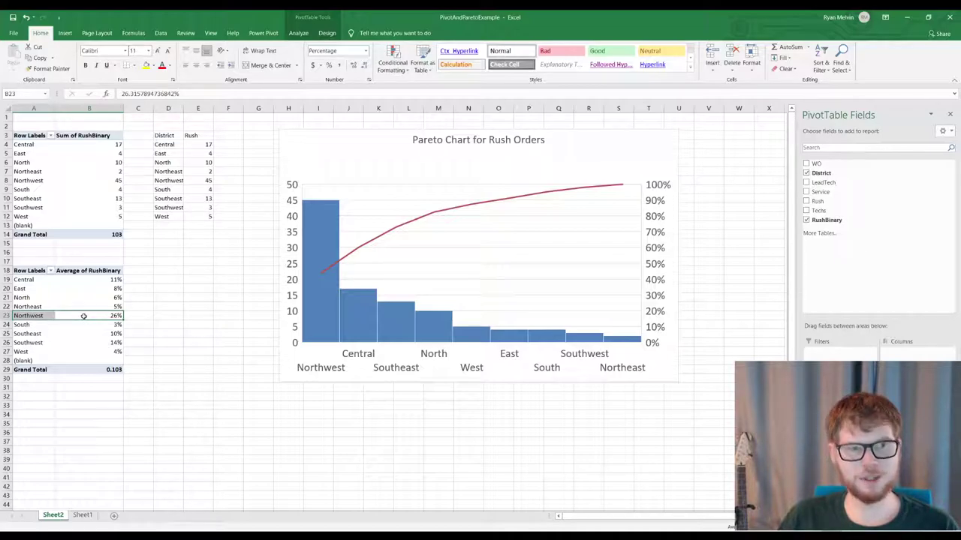
drag(97, 343, 35, 342)
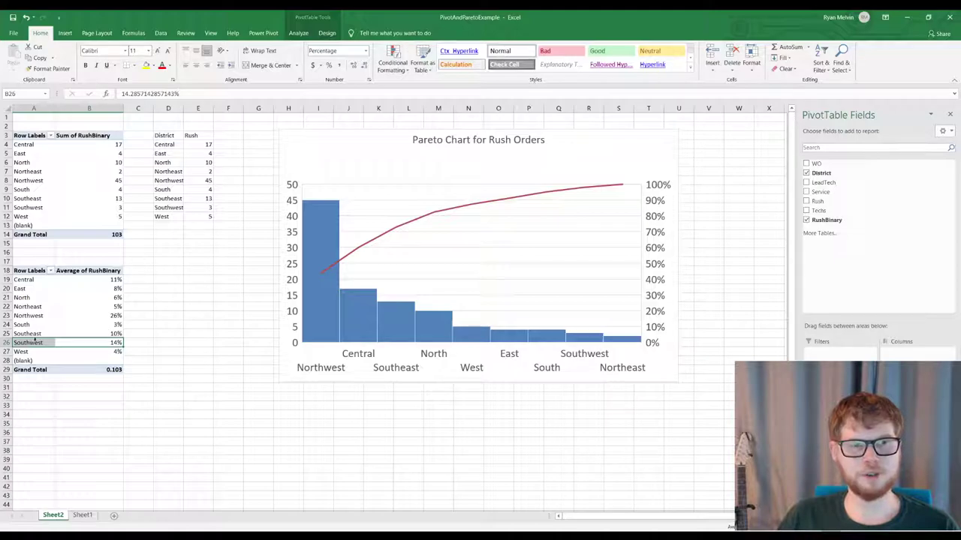
click(317, 309)
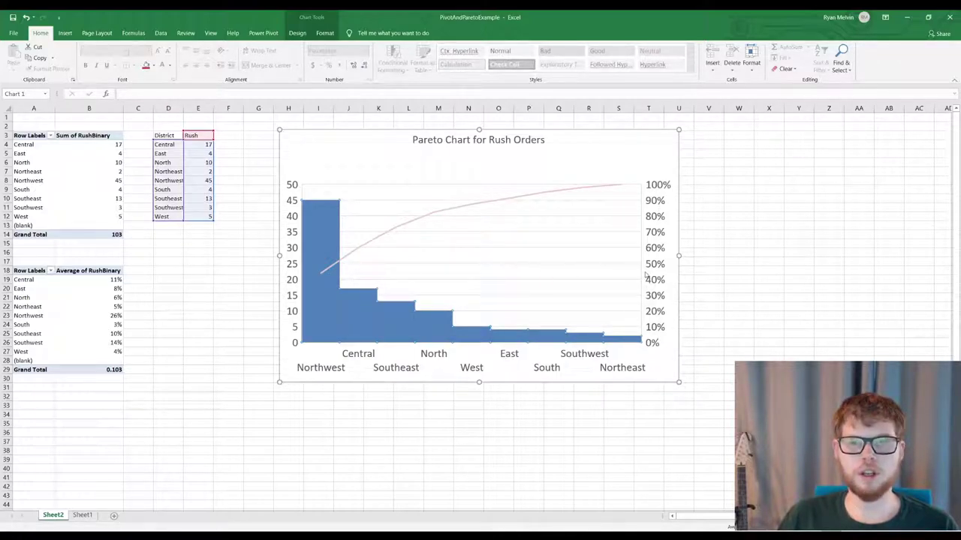
click(317, 296)
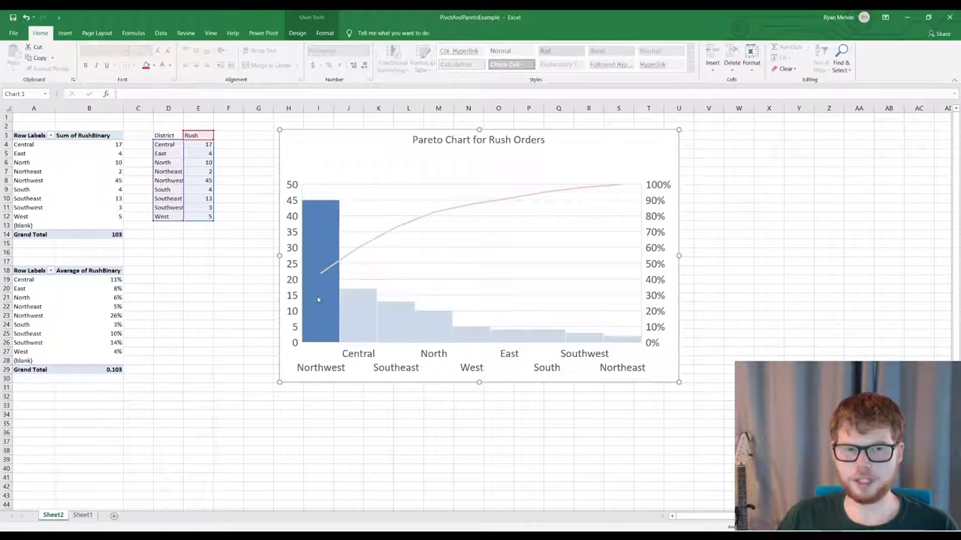
click(103, 318)
drag(38, 316, 70, 315)
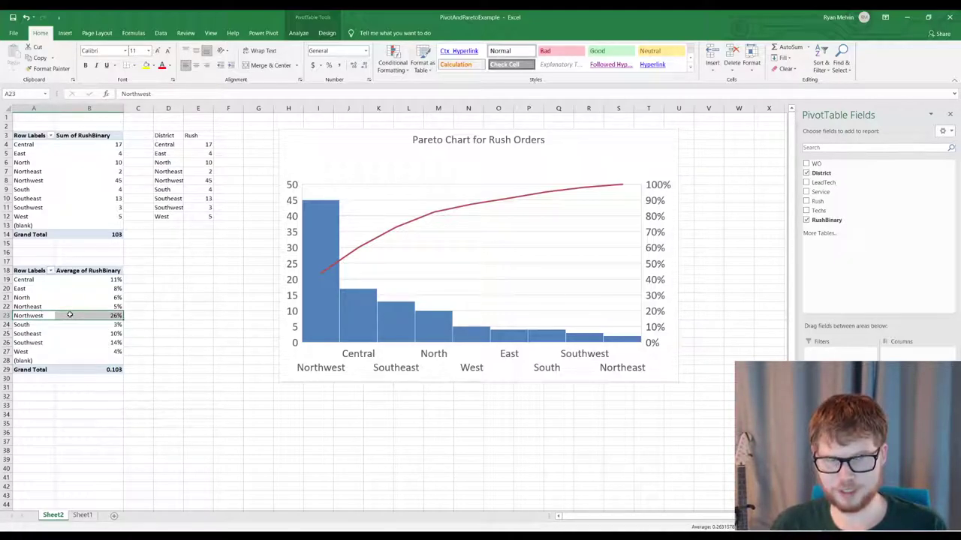
- Compare the Northeast and Northwest average rush rates with each other and with their bars in the Pareto chart
click(620, 337)
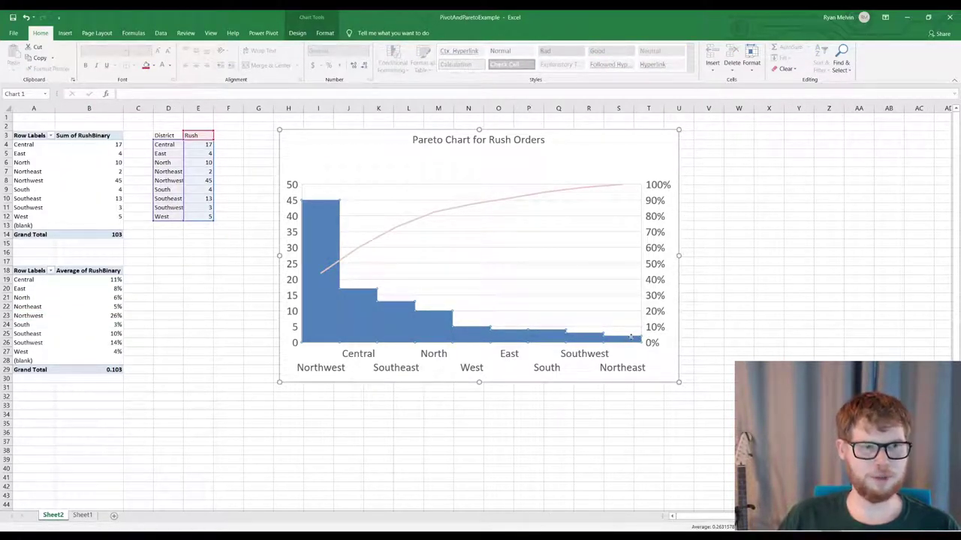
click(75, 308)
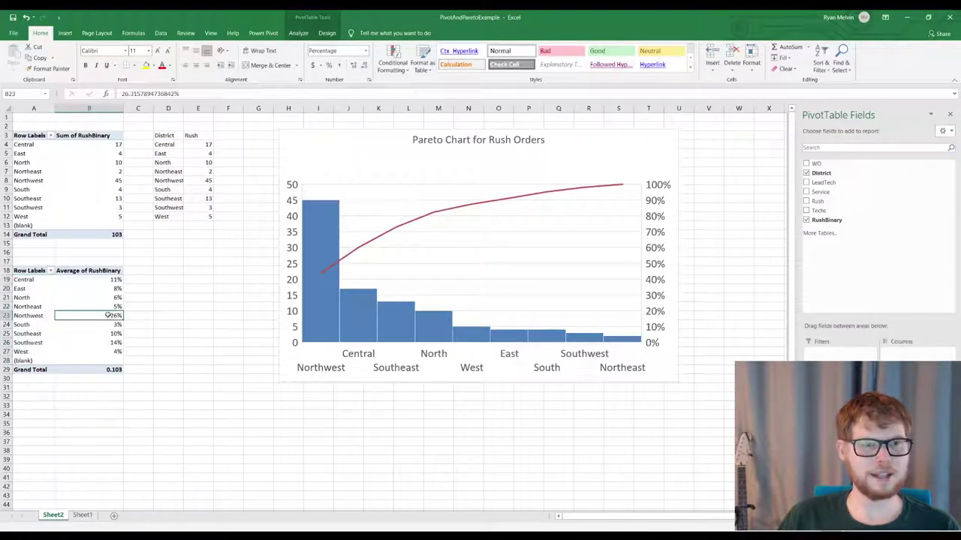
drag(75, 307, 21, 306)
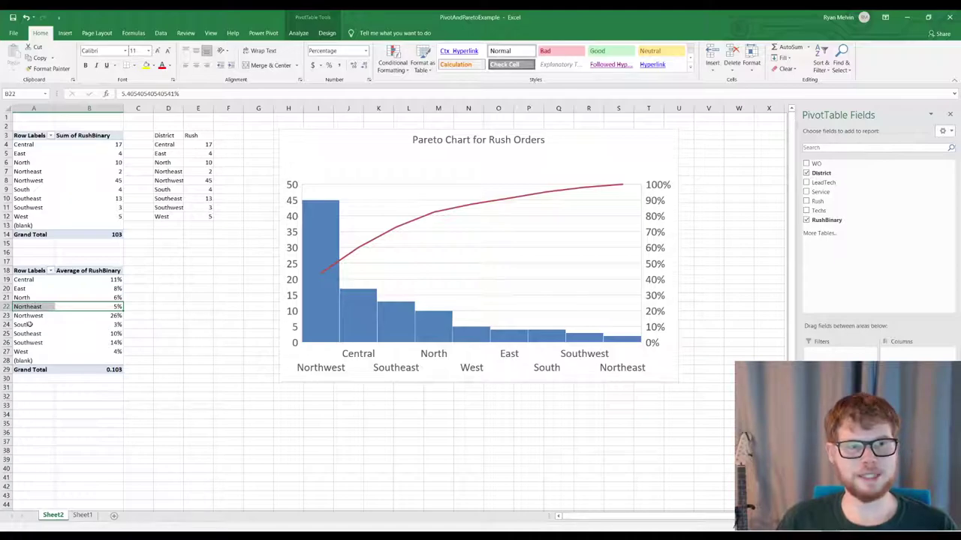
click(29, 324)
drag(81, 317, 33, 303)
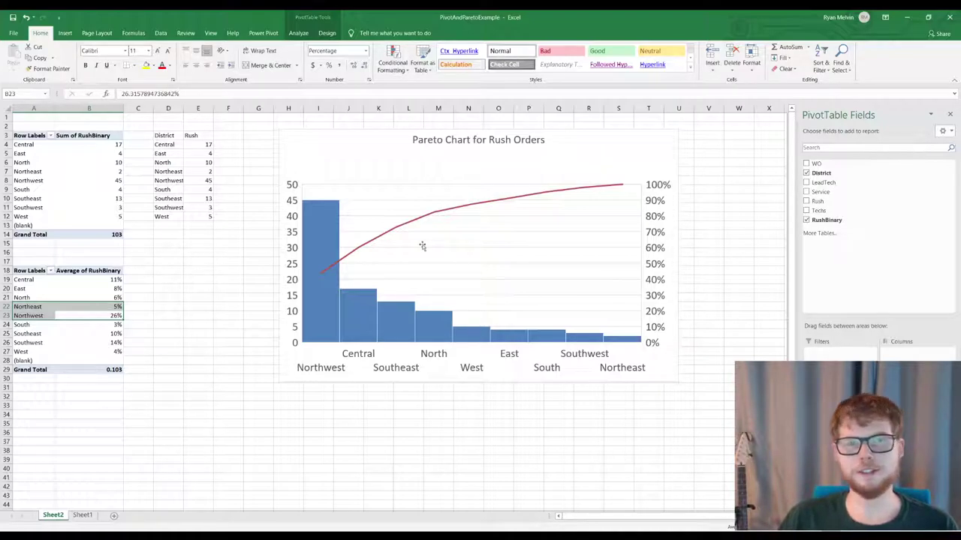
click(344, 284)
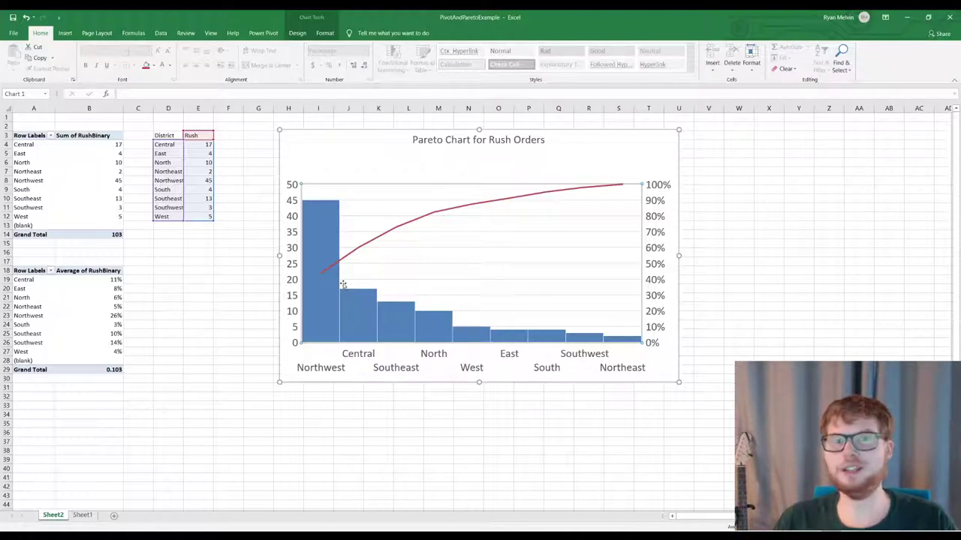
click(307, 297)
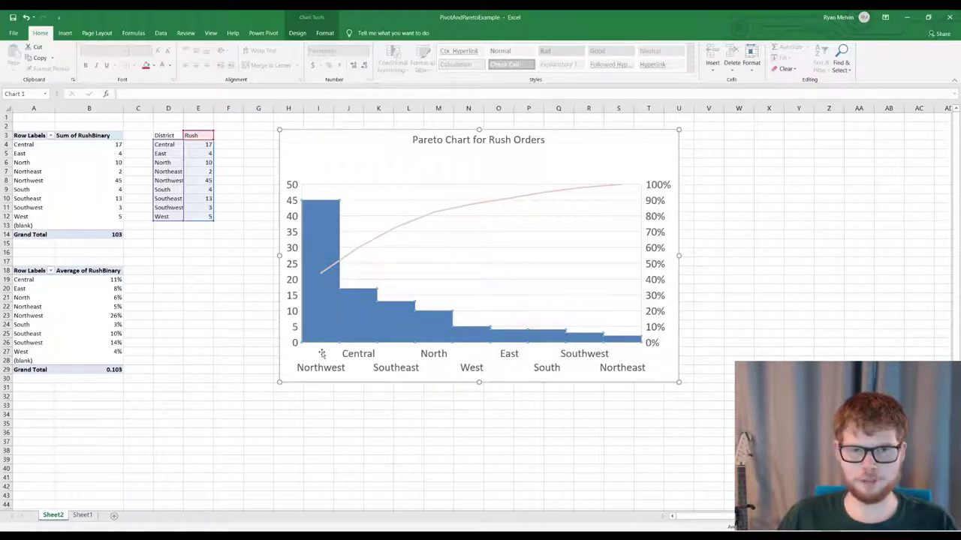
click(208, 297)
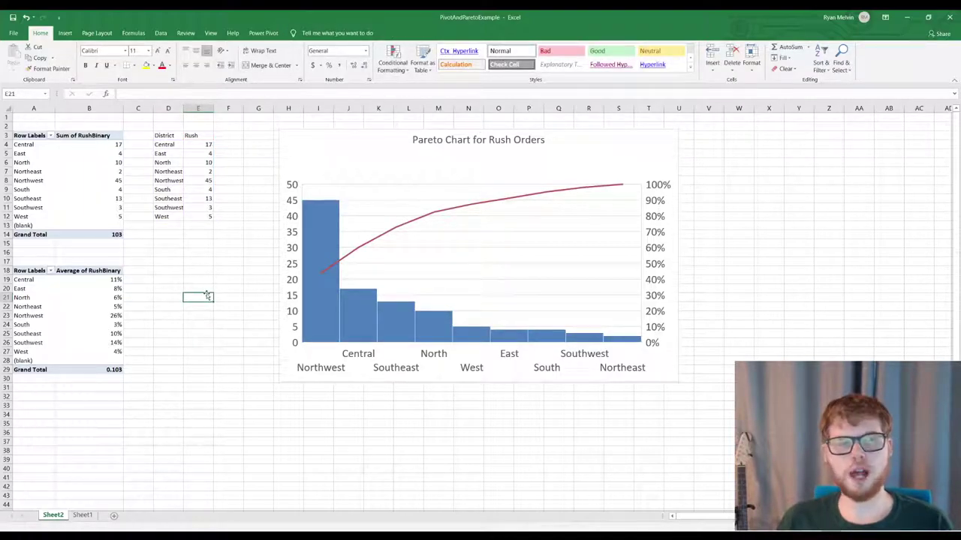
click(28, 276)
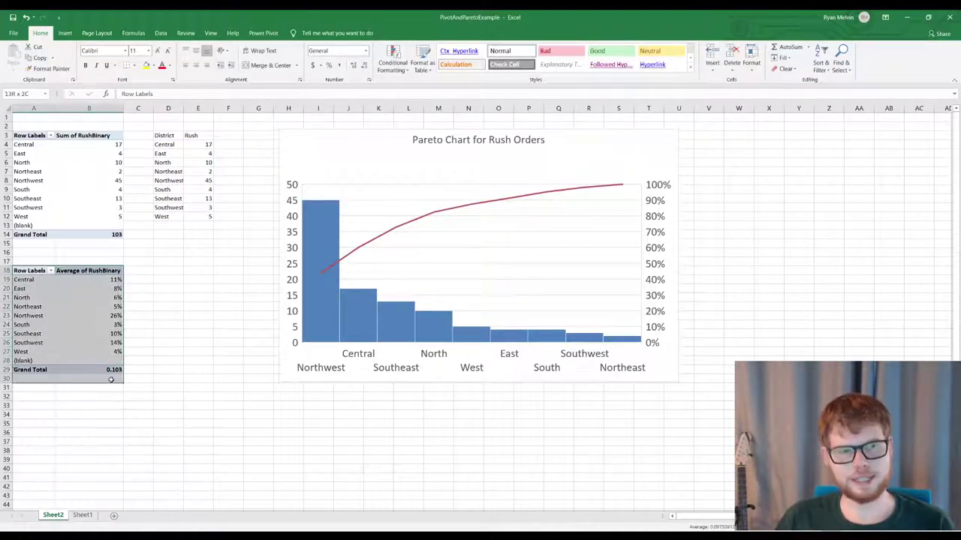
click(106, 312)
drag(106, 312, 34, 318)
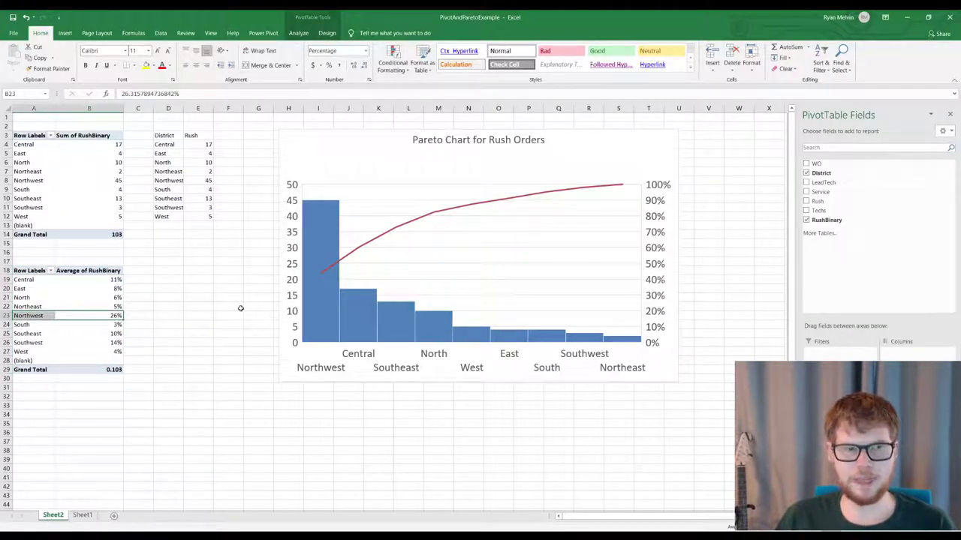